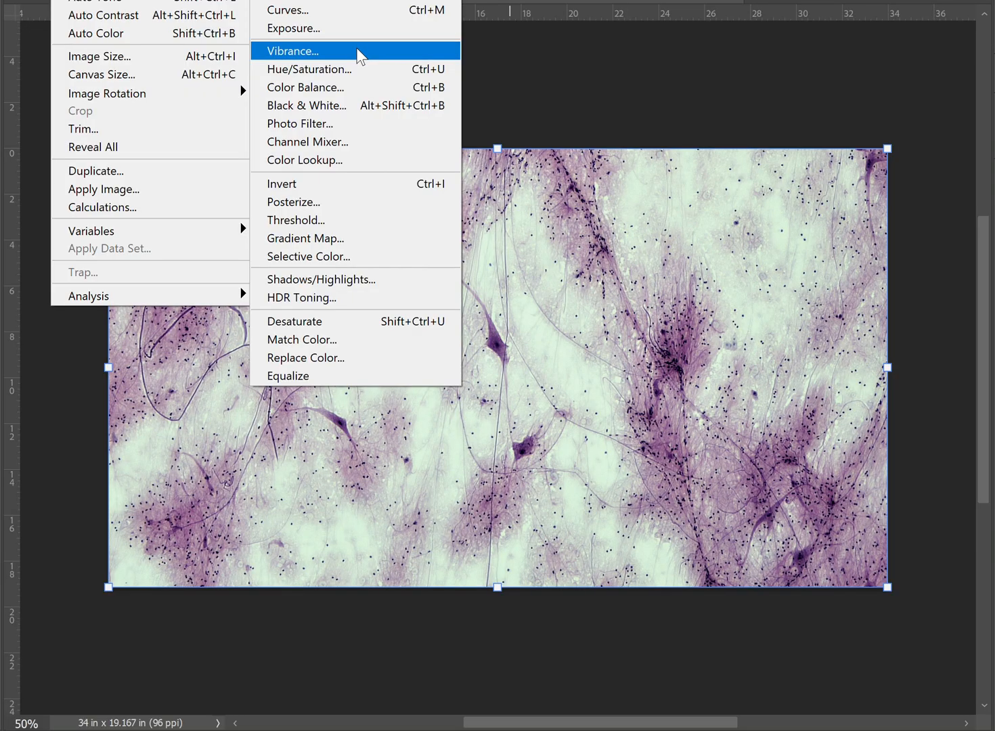
- Invert the colors of the microscopy image and duplicate the inverted layer
click(299, 183)
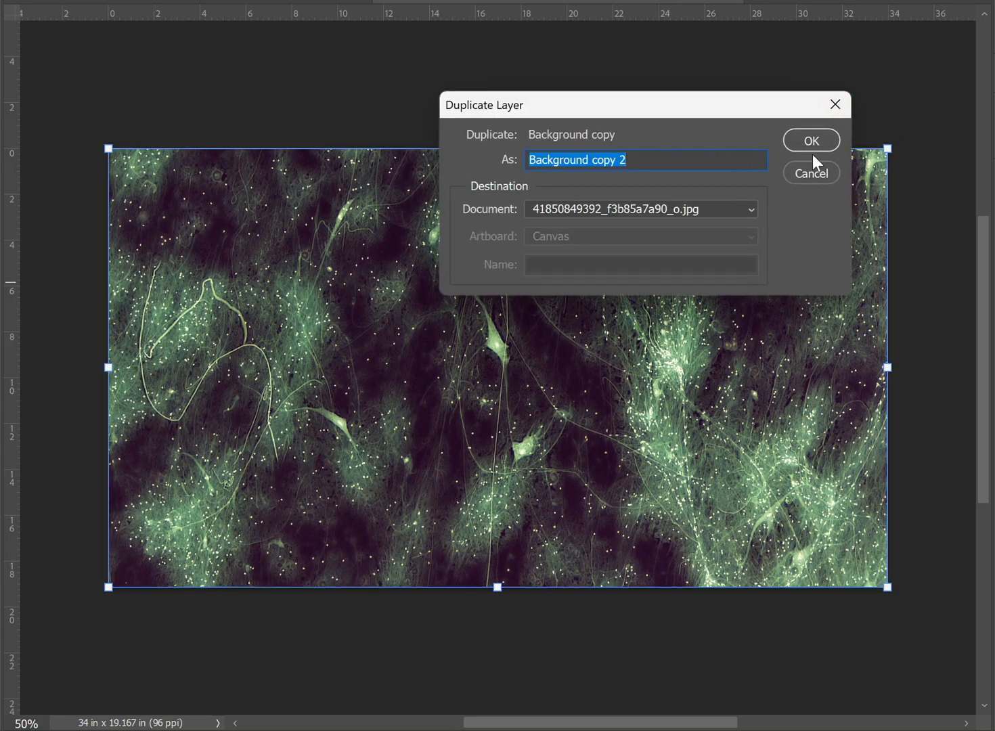
click(812, 141)
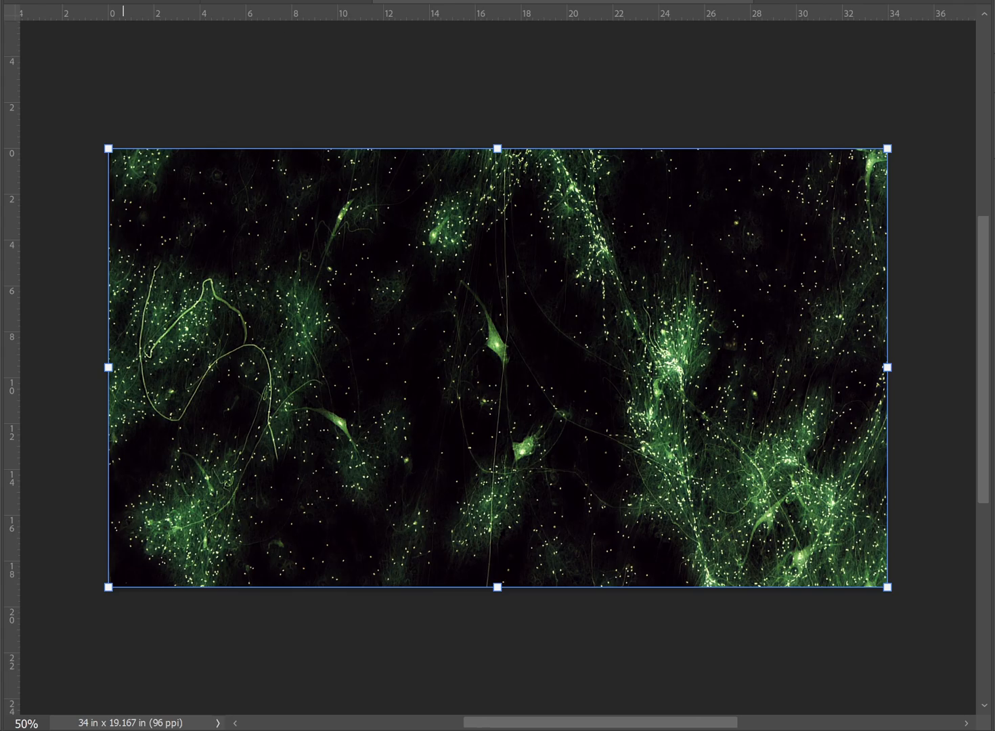
- Recolor the green neuron image blue with Hue/Saturation, setting Hue to +82 and Saturation to +65
click(66, 0)
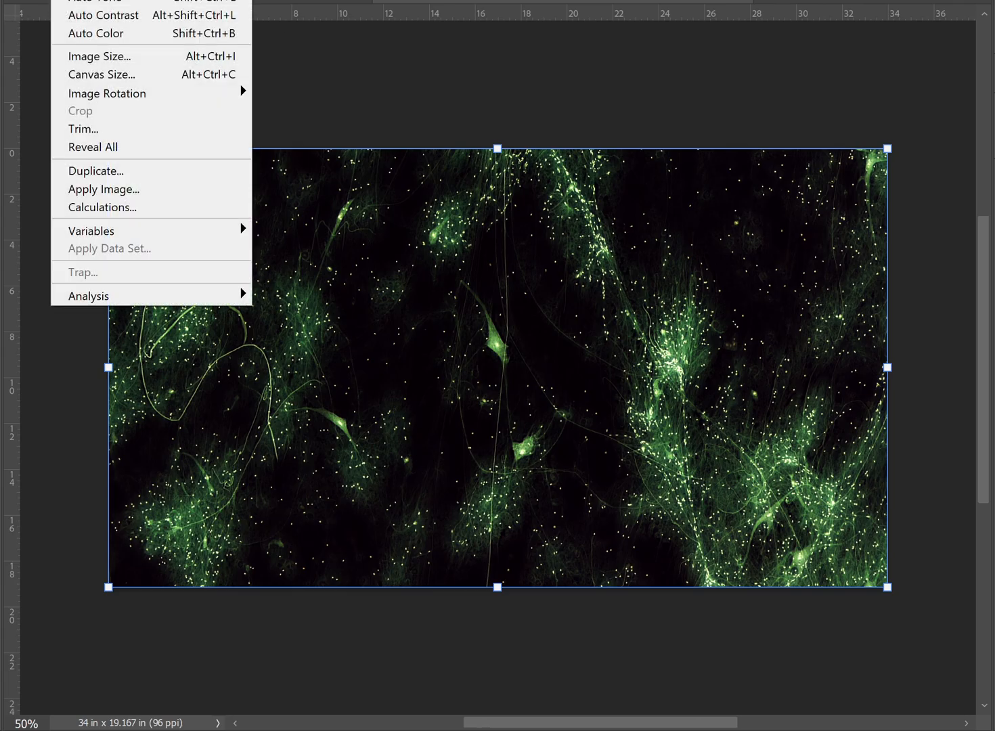
mouse_move(136, 0)
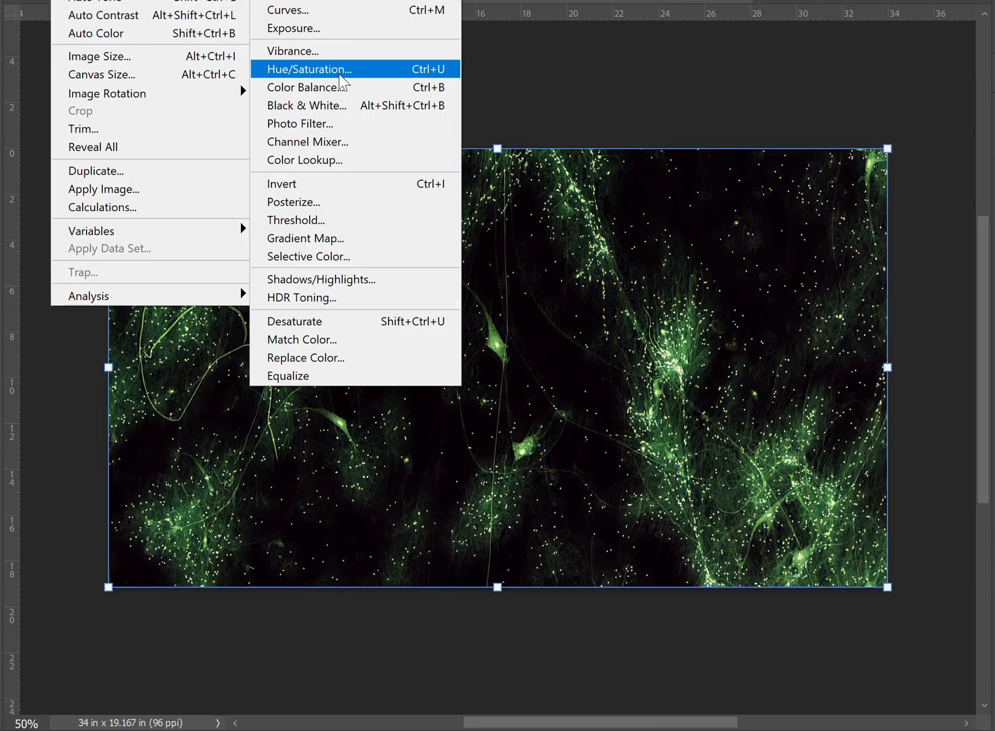
click(339, 76)
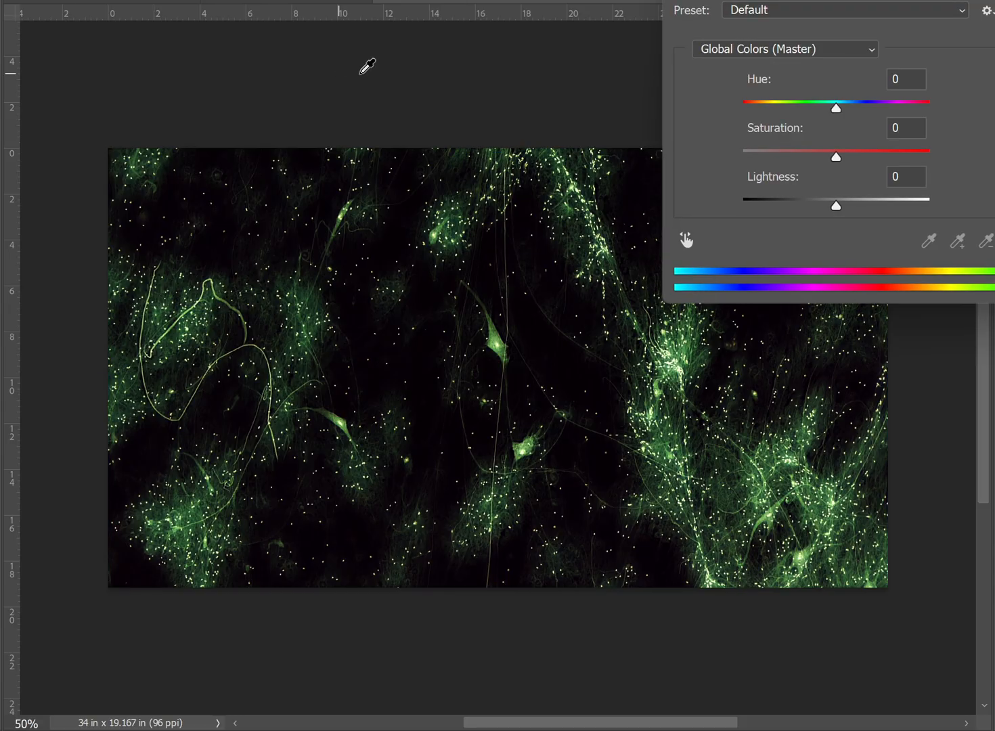
drag(835, 108, 898, 157)
click(875, 153)
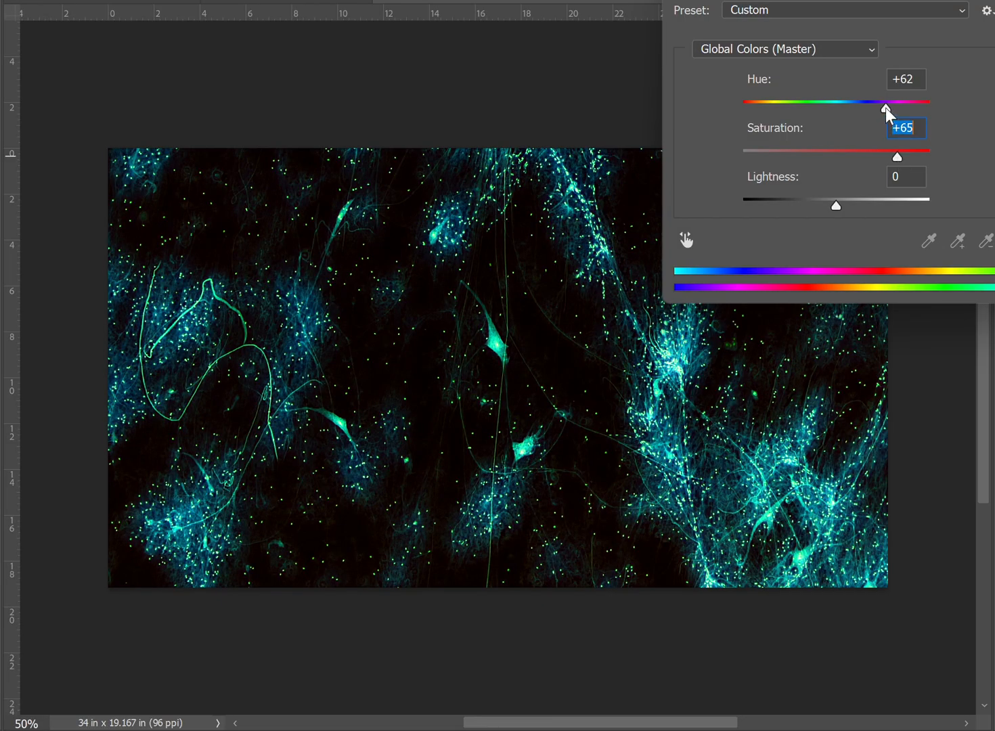
mouse_move(885, 108)
mouse_down()
mouse_move(860, 112)
mouse_move(902, 109)
mouse_move(894, 114)
mouse_up()
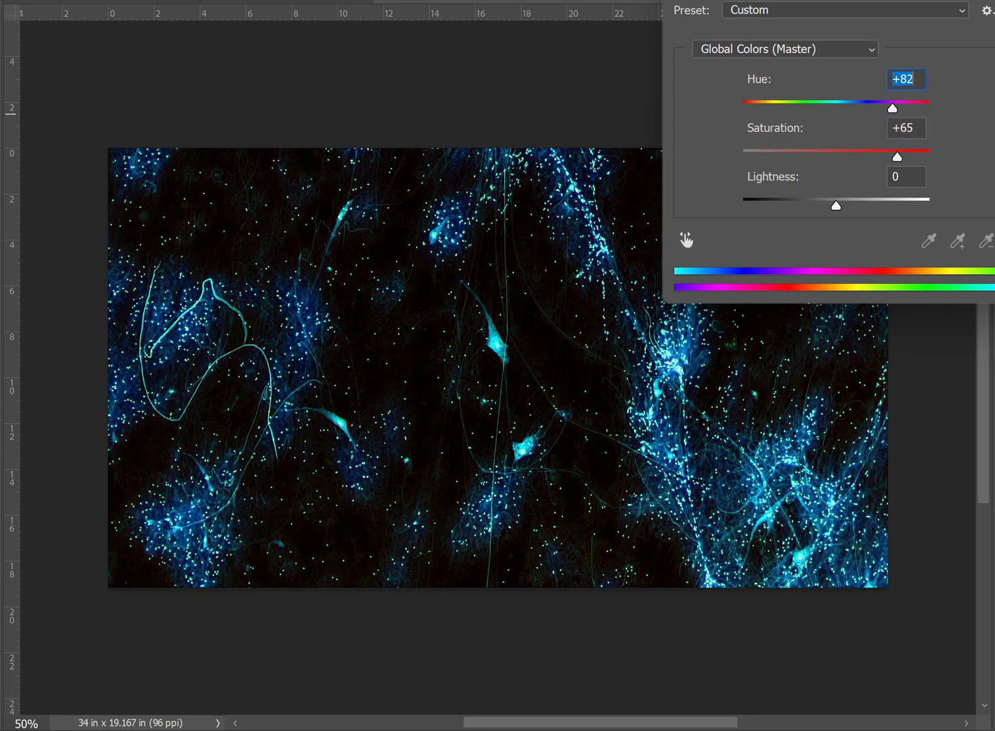
key(Return)
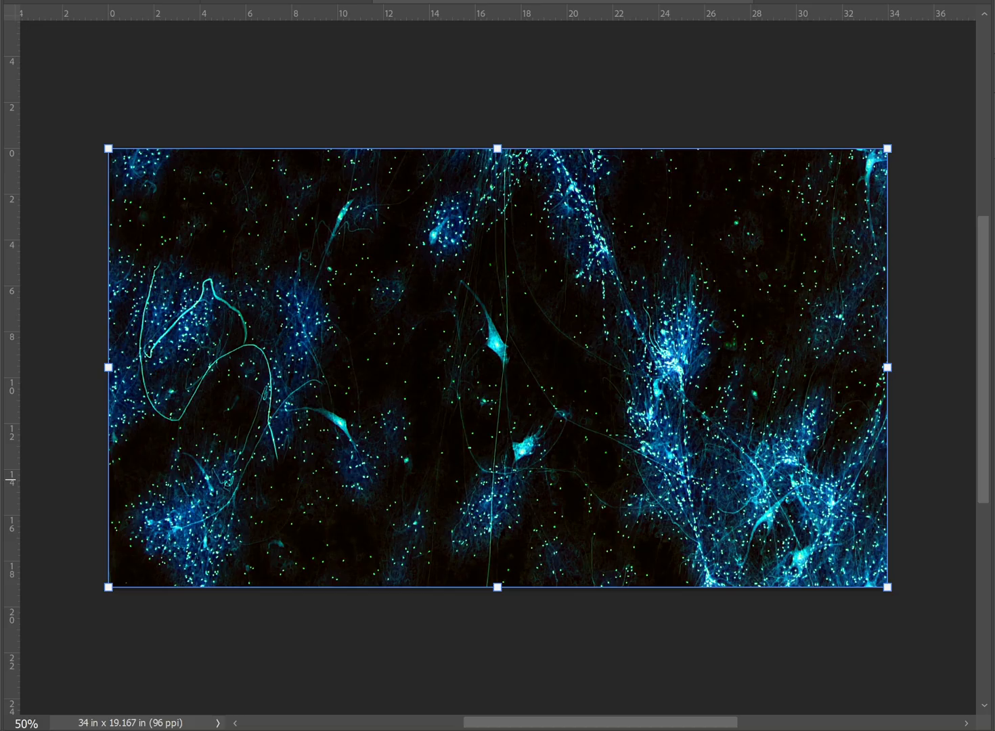
key(Return)
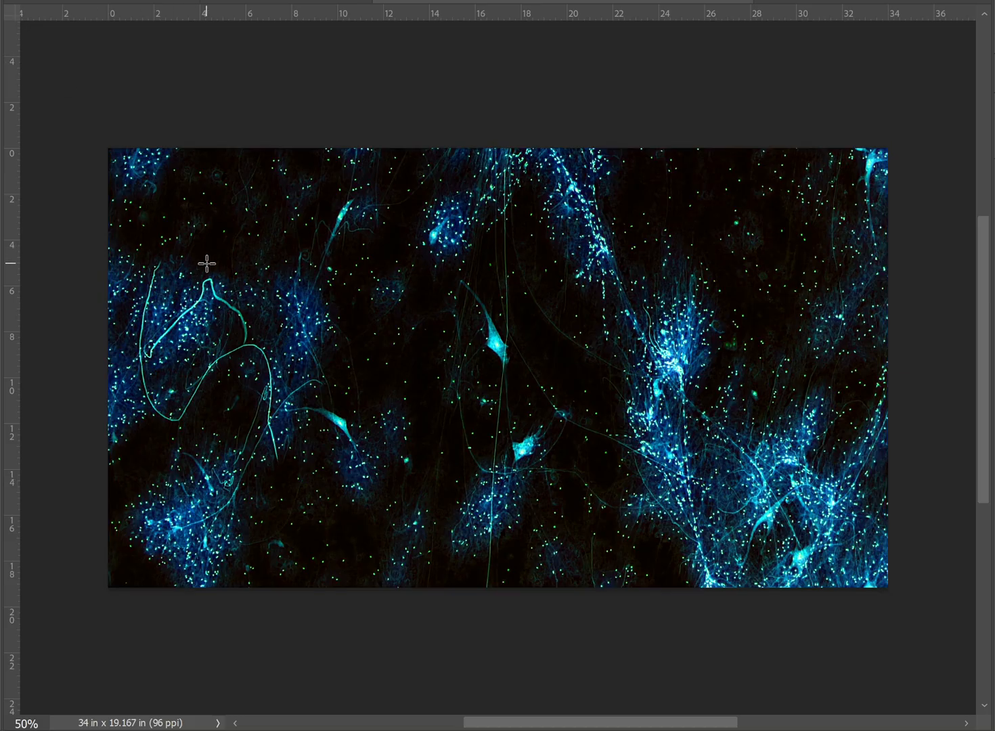
- Copy a 1044 x 1358 px area from the image's lower left half and create an 11 x 8.5 in, 300 ppi document with a black background
drag(207, 264, 456, 586)
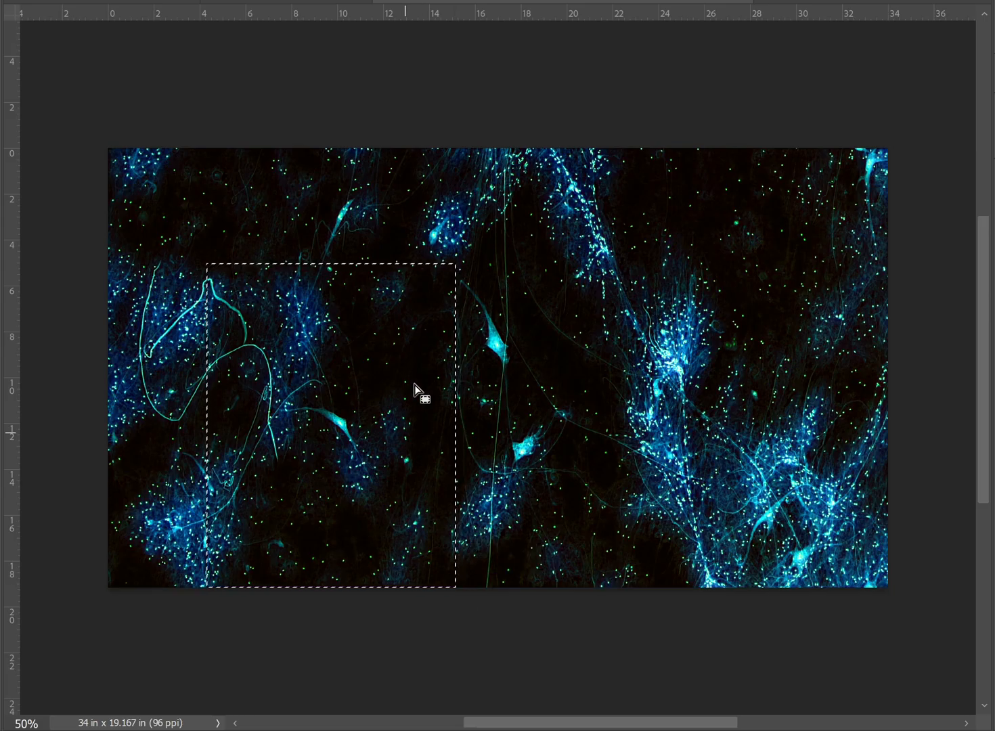
click(10, 0)
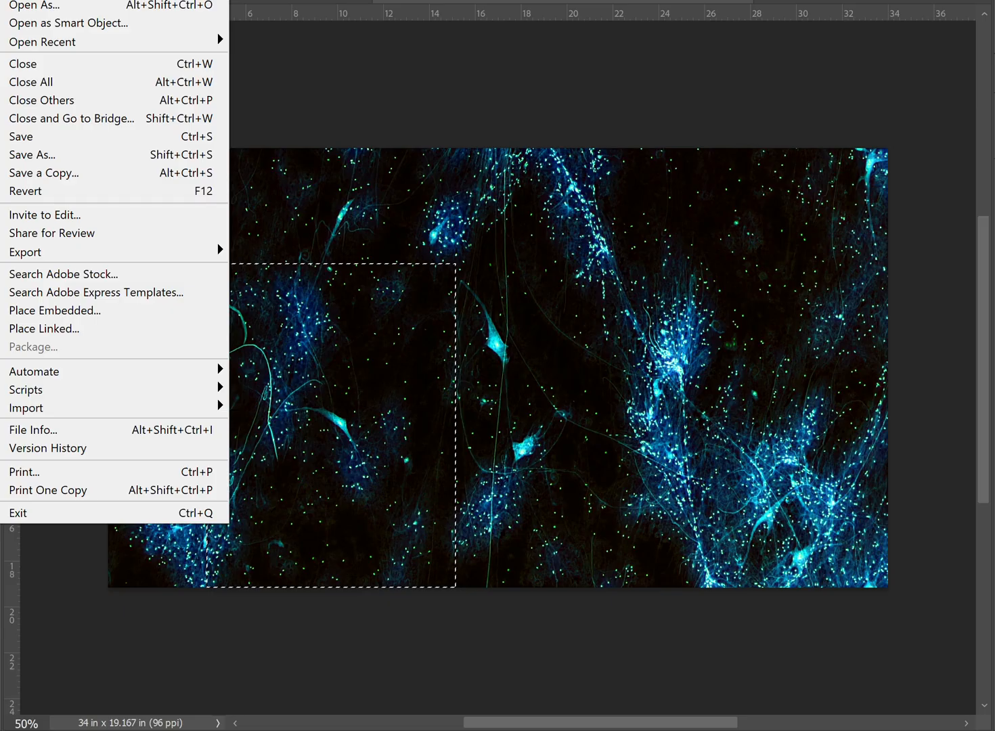
click(17, 0)
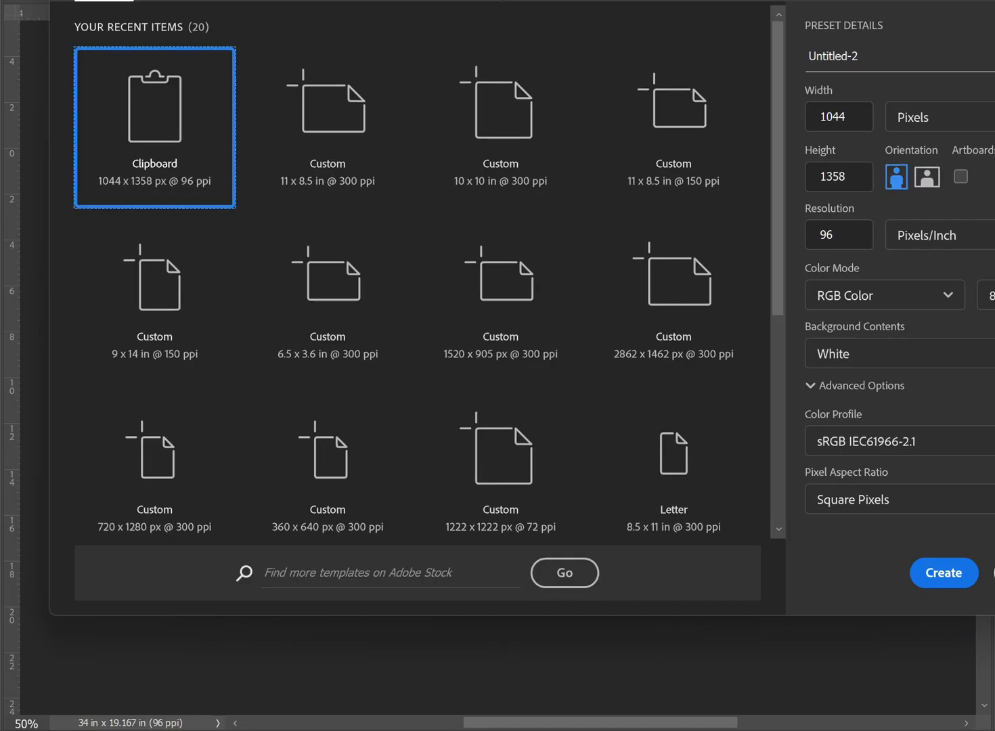
click(369, 163)
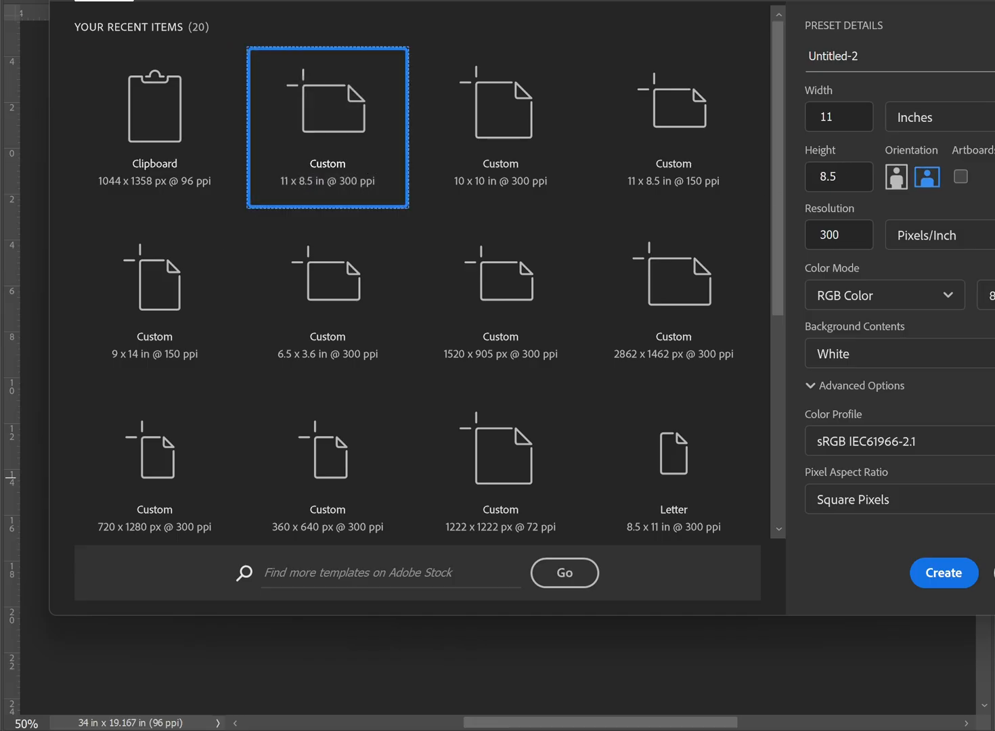
click(881, 354)
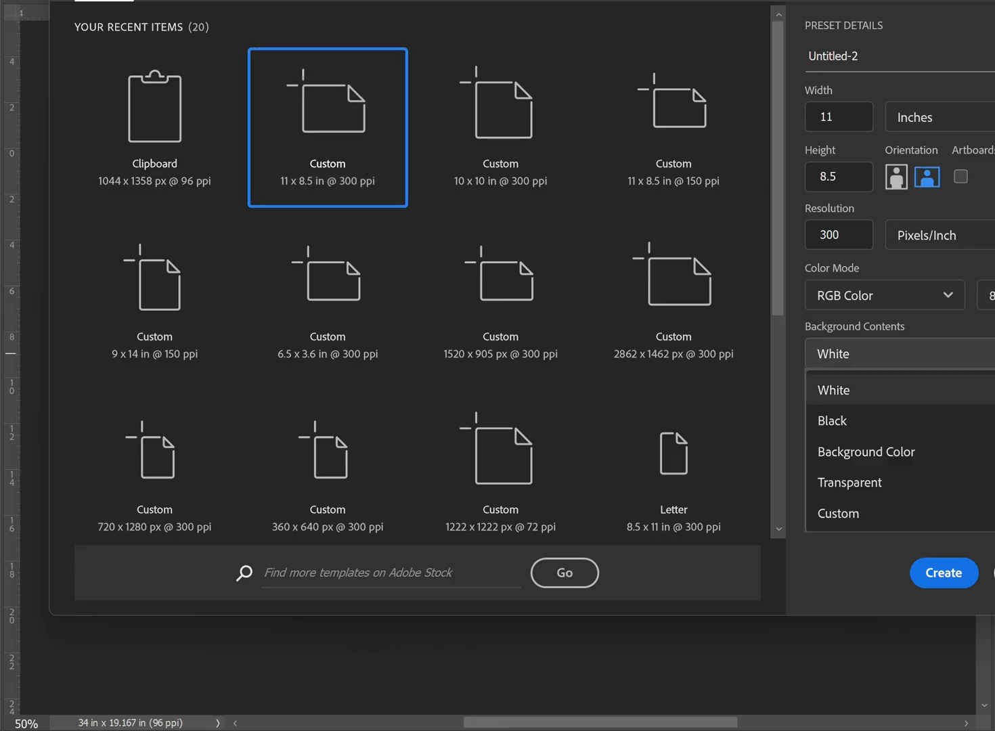
click(914, 418)
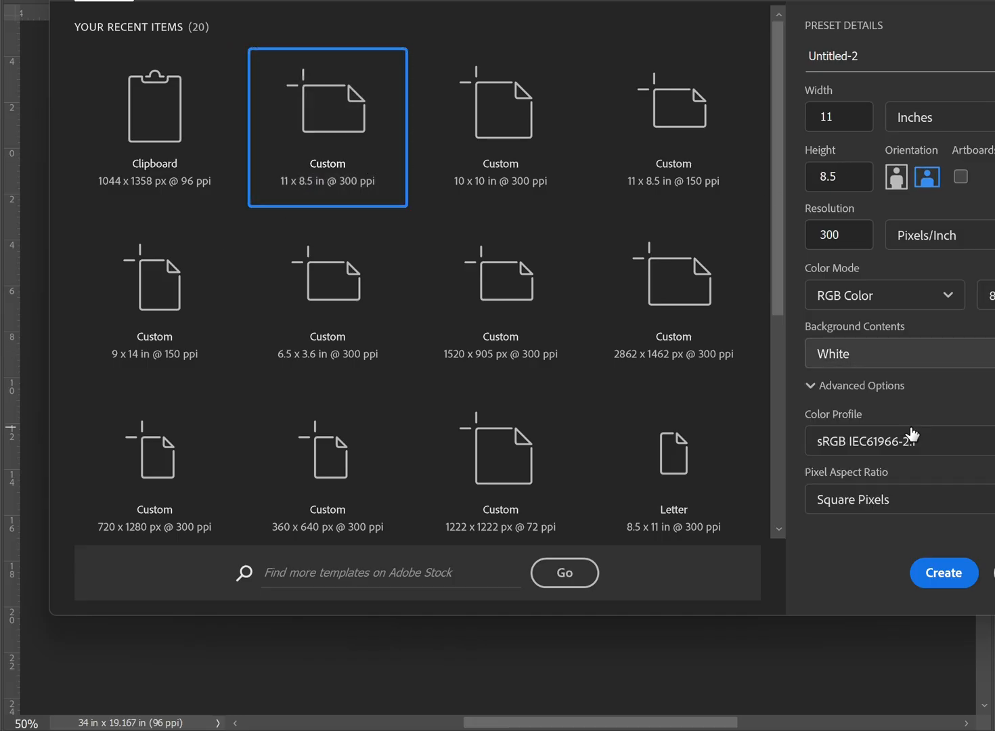
click(945, 574)
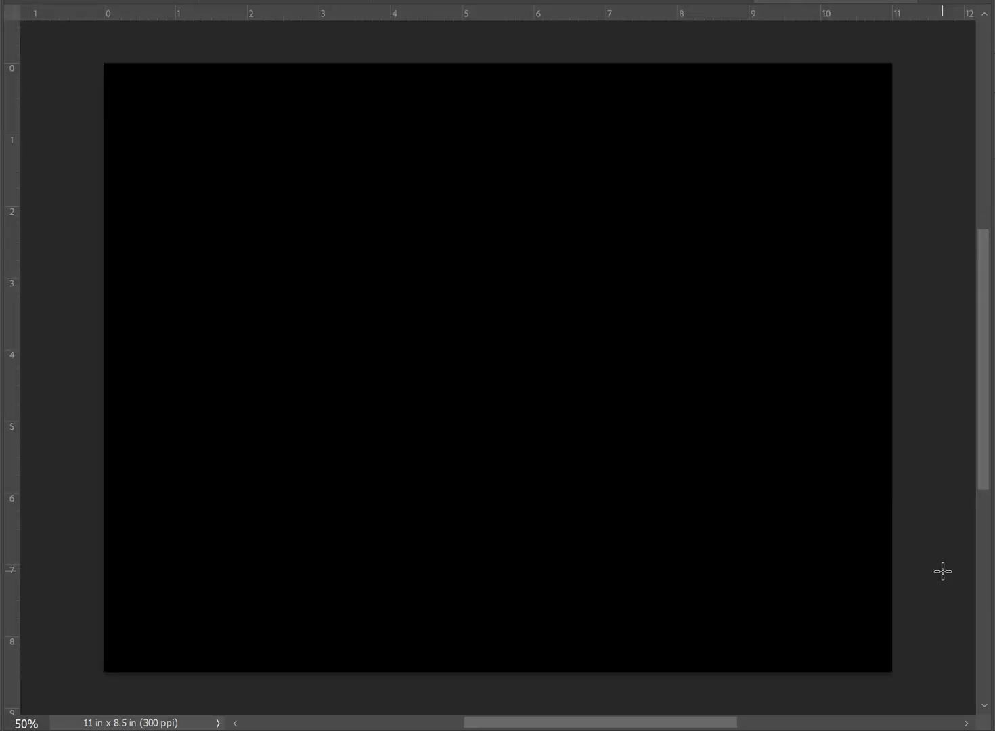
- Paste the copied image area and move it to the upper right part of the black canvas
key(ctrl+v)
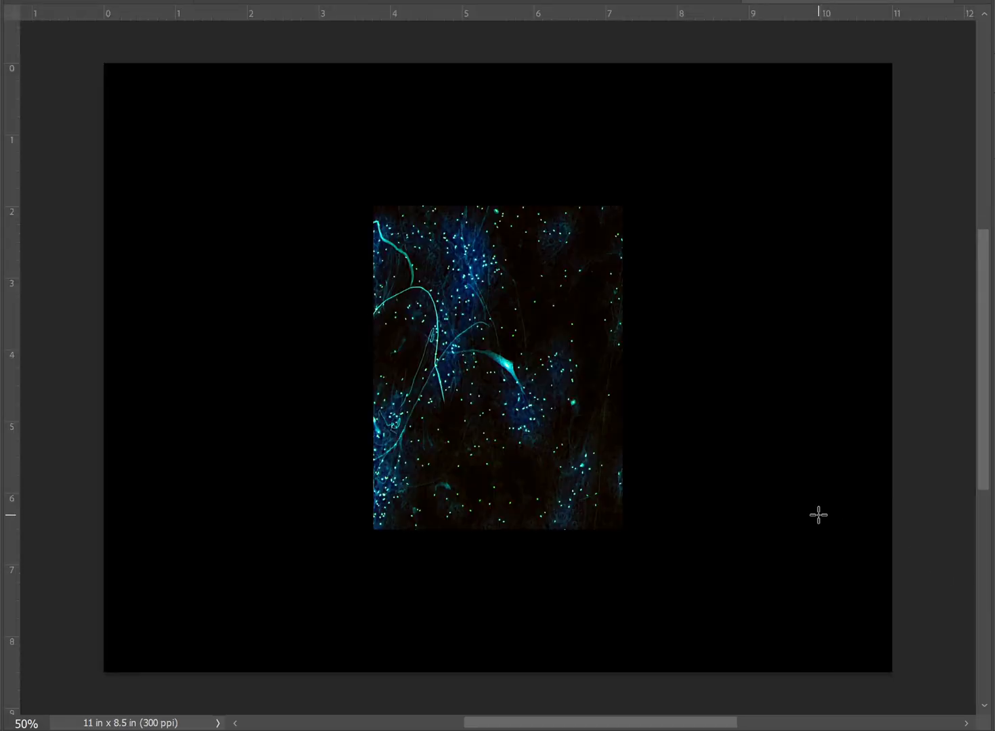
click(0, 21)
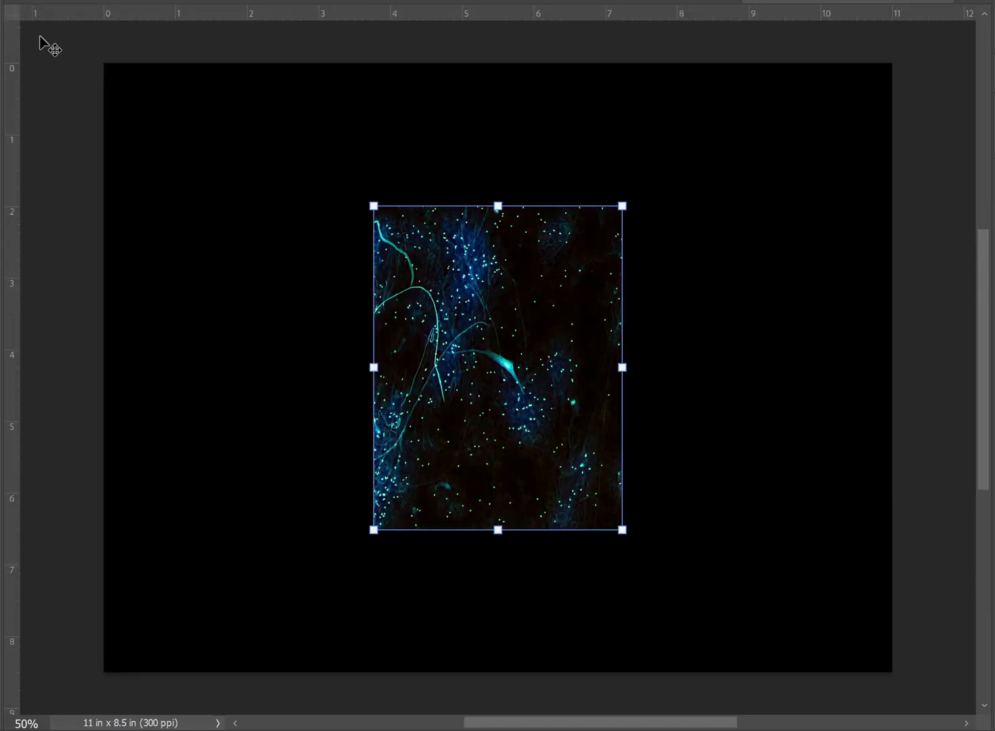
drag(480, 394, 658, 338)
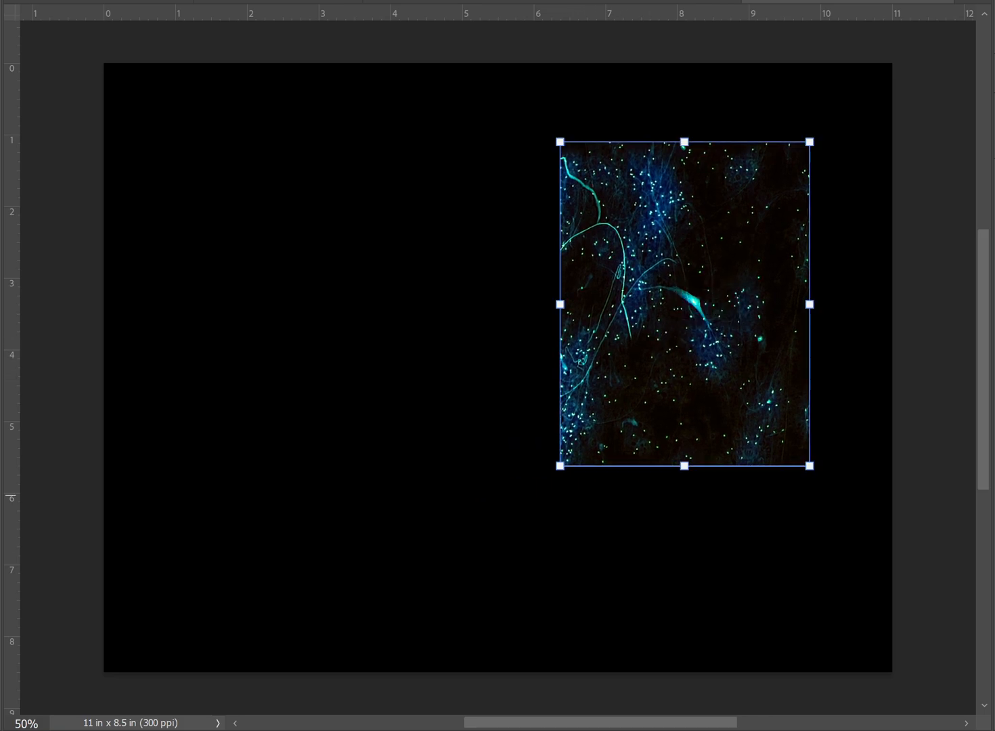
- Duplicate the pasted piece, flip the copy horizontally and place it against the original's left edge as a mirror image
click(800, 140)
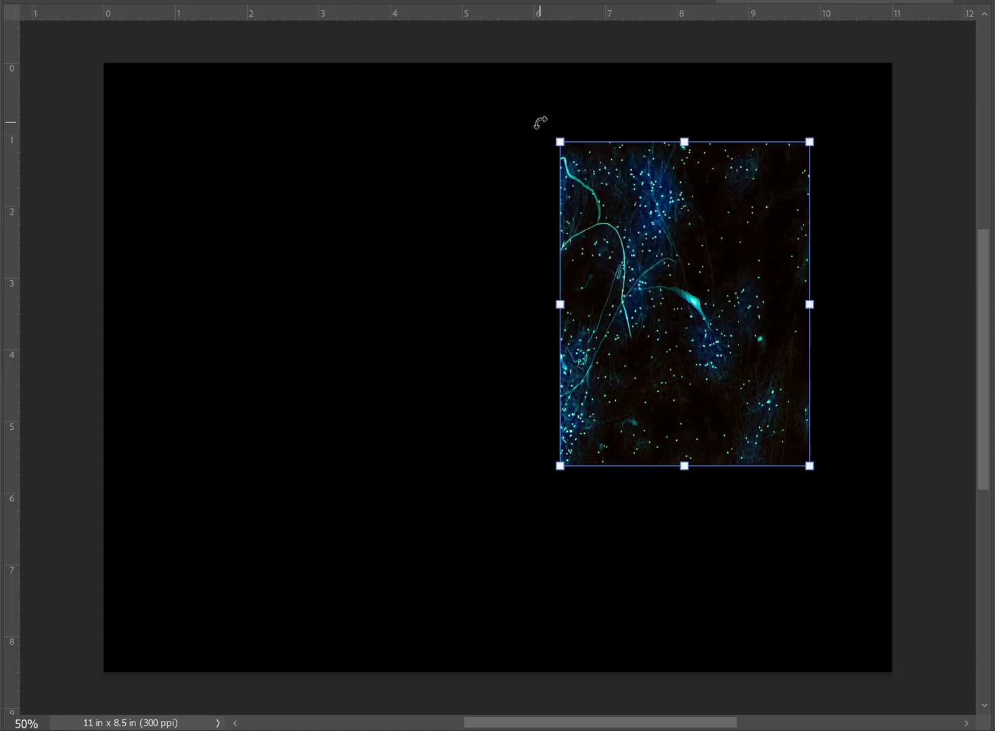
right_click(567, 147)
click(616, 501)
drag(774, 320, 526, 320)
drag(168, 107, 168, 110)
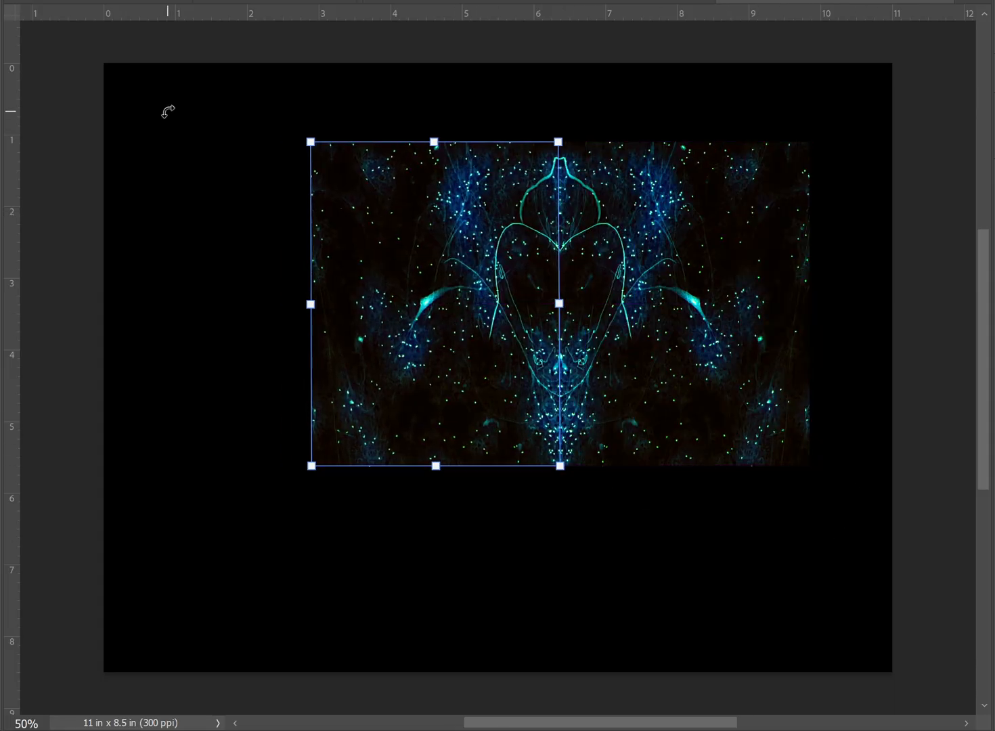
key(ctrl+z)
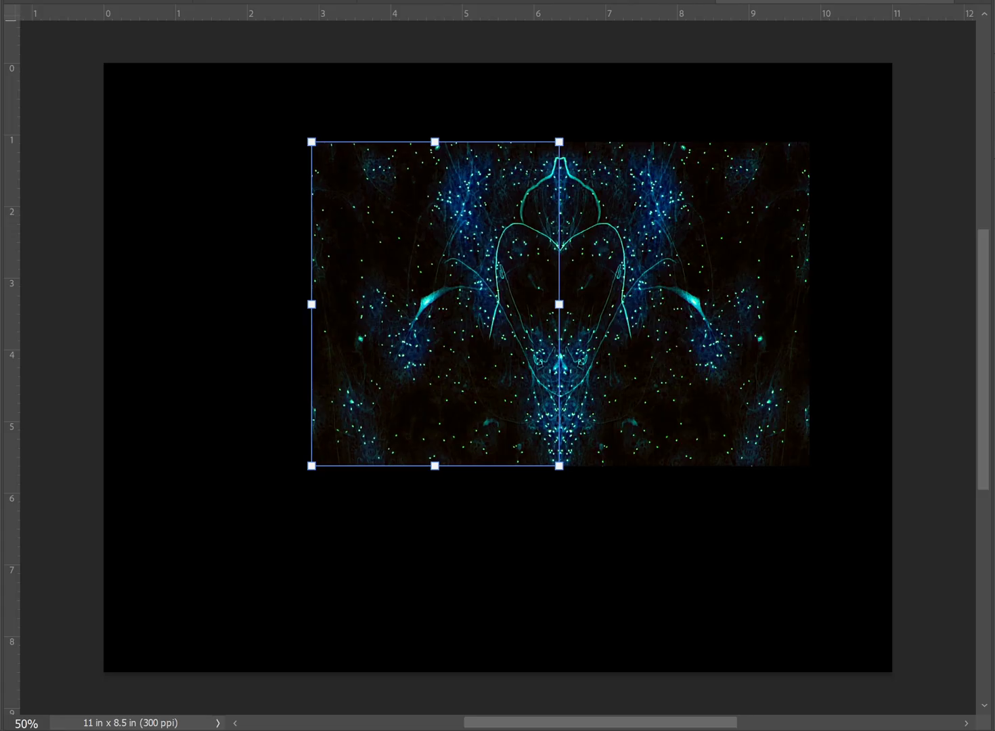
- Scale both mirrored halves down to about 6.3 in wide together and center them in the canvas's upper half
click(539, 82)
drag(442, 121, 637, 313)
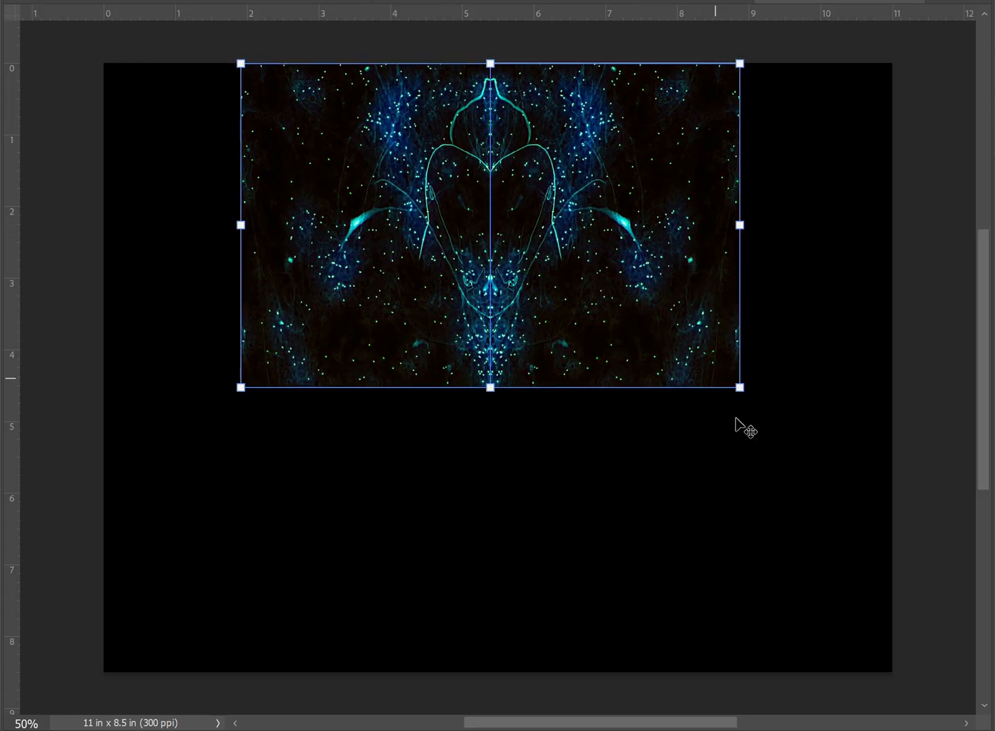
drag(746, 388, 705, 364)
key(ctrl+z)
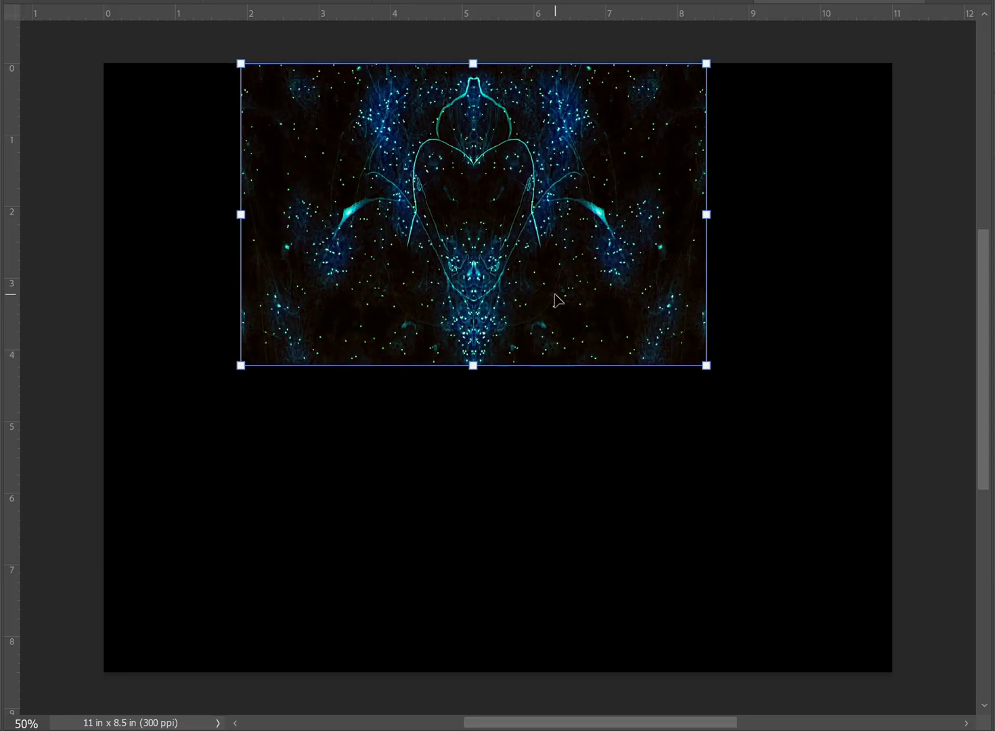
drag(555, 296, 598, 306)
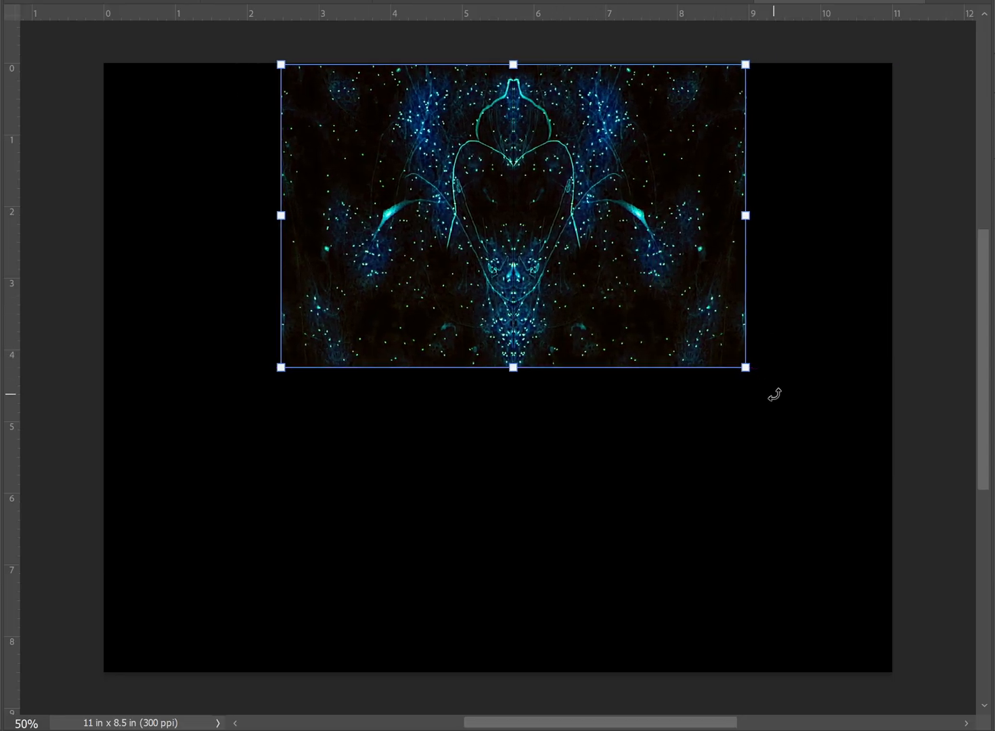
drag(738, 365, 732, 355)
mouse_move(617, 280)
mouse_down()
mouse_move(626, 281)
mouse_move(614, 288)
mouse_up()
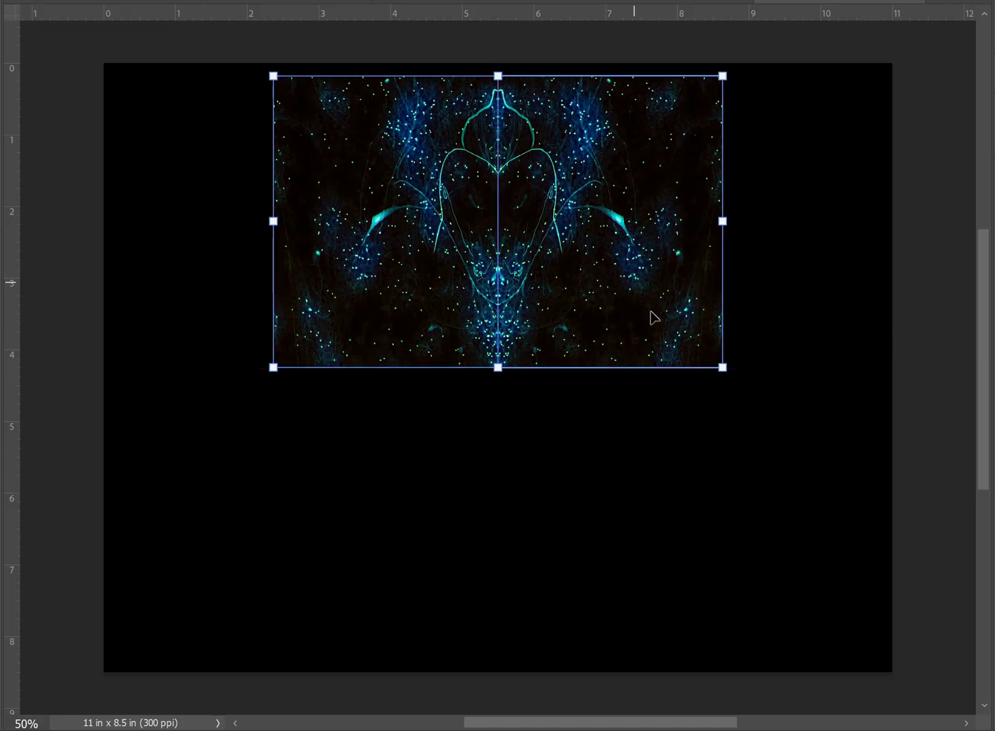
- Realign the right half of the mirrored pair so its inner edge meets the left half at the canvas's vertical centerline
click(673, 396)
click(671, 327)
key(Right)
key(Right)
key(Right)
key(Right)
key(Right)
click(681, 404)
click(655, 348)
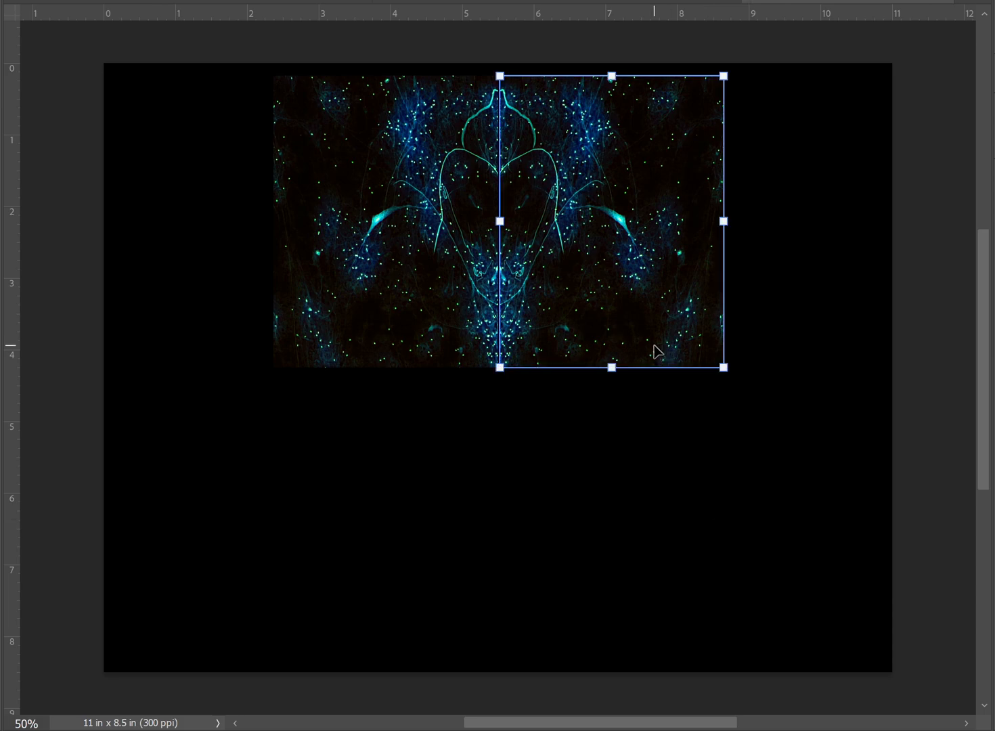
key(Right)
key(Right)
key(Right)
key(Right)
key(Right)
key(Right)
key(Right)
click(689, 500)
drag(630, 193, 626, 188)
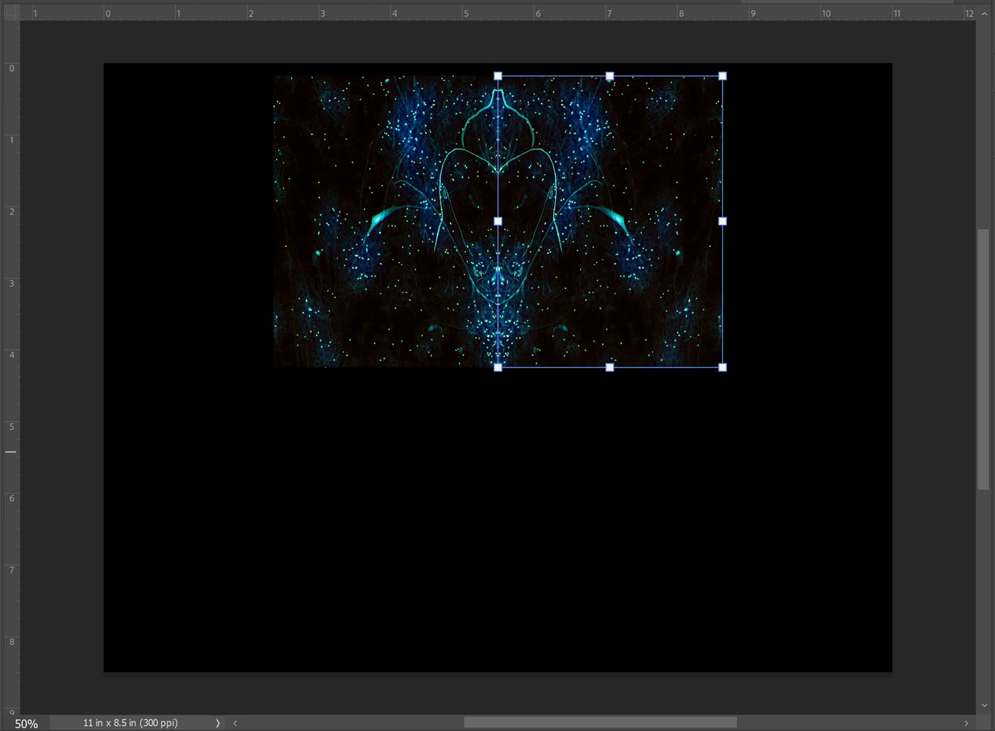
- Duplicate both mirrored halves, flip the copies vertically and place them directly below the originals
shift+click(994, 491)
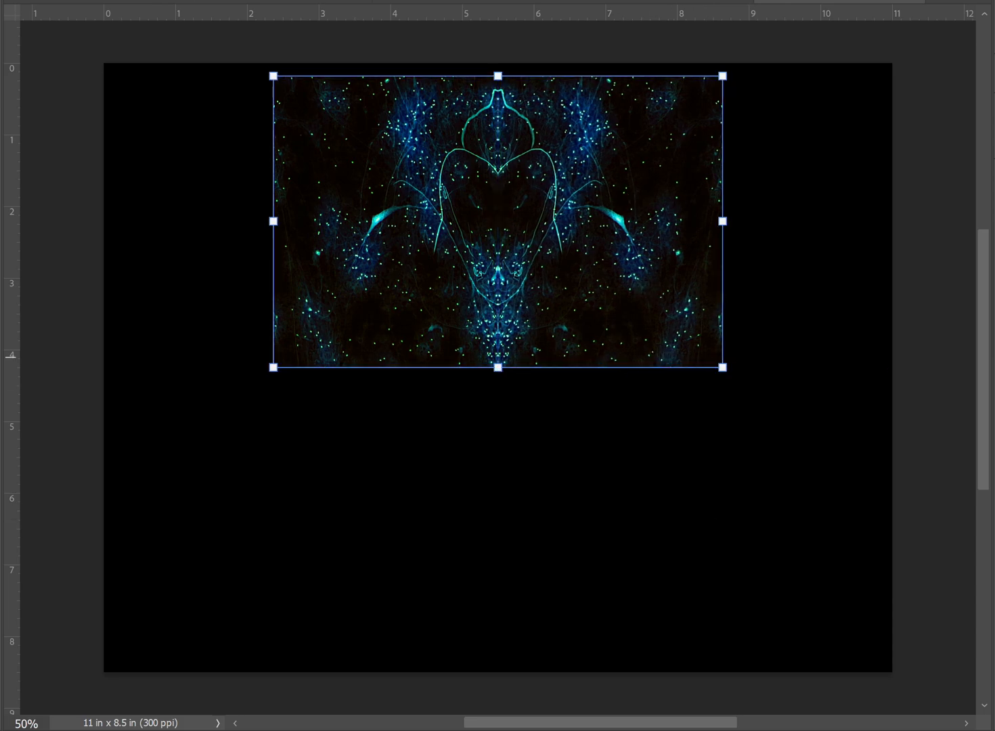
click(813, 140)
right_click(742, 371)
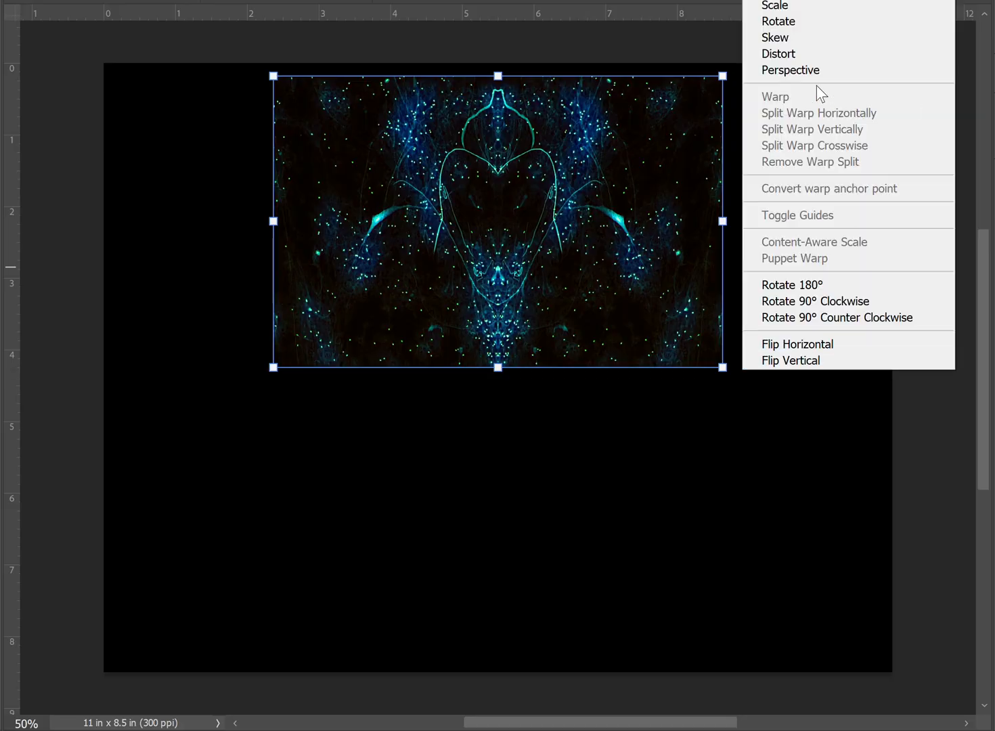
click(845, 359)
drag(553, 197, 556, 489)
click(818, 510)
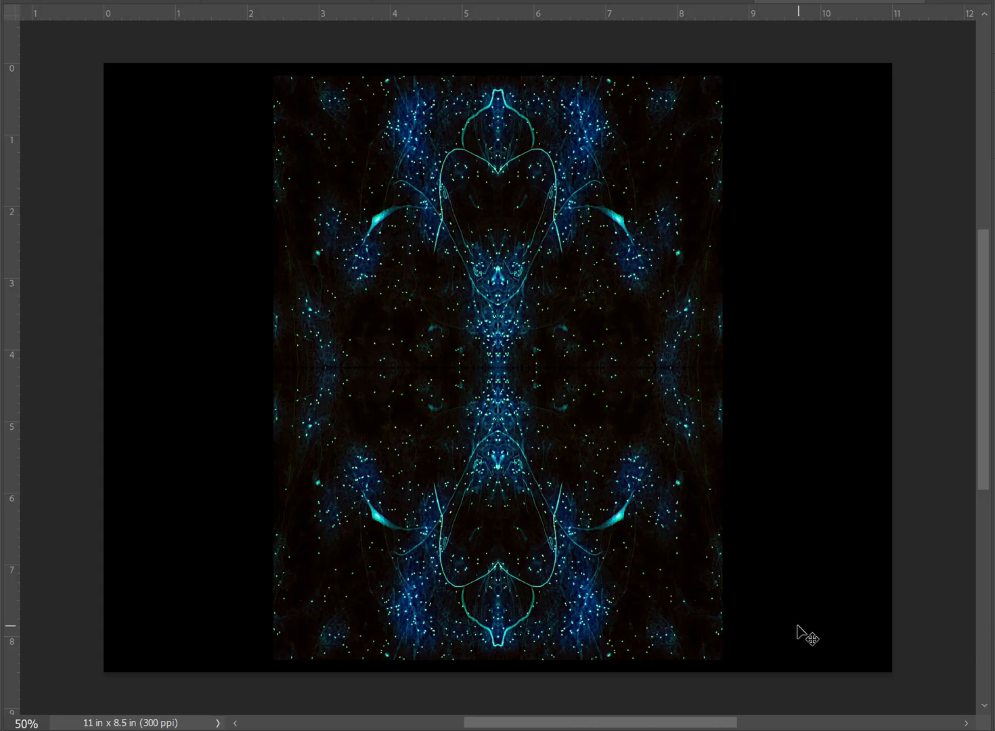
- Duplicate the right half of the mirrored block, flip the copy horizontally and place it against the original's right edge
drag(798, 624, 869, 513)
click(818, 507)
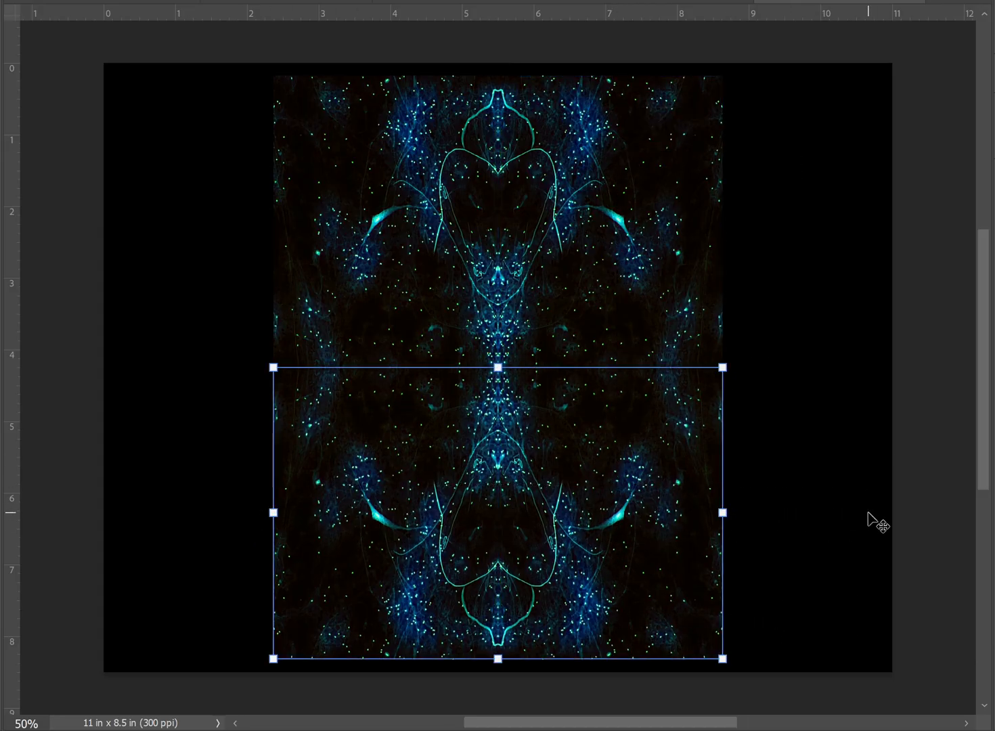
click(881, 533)
drag(809, 685, 760, 533)
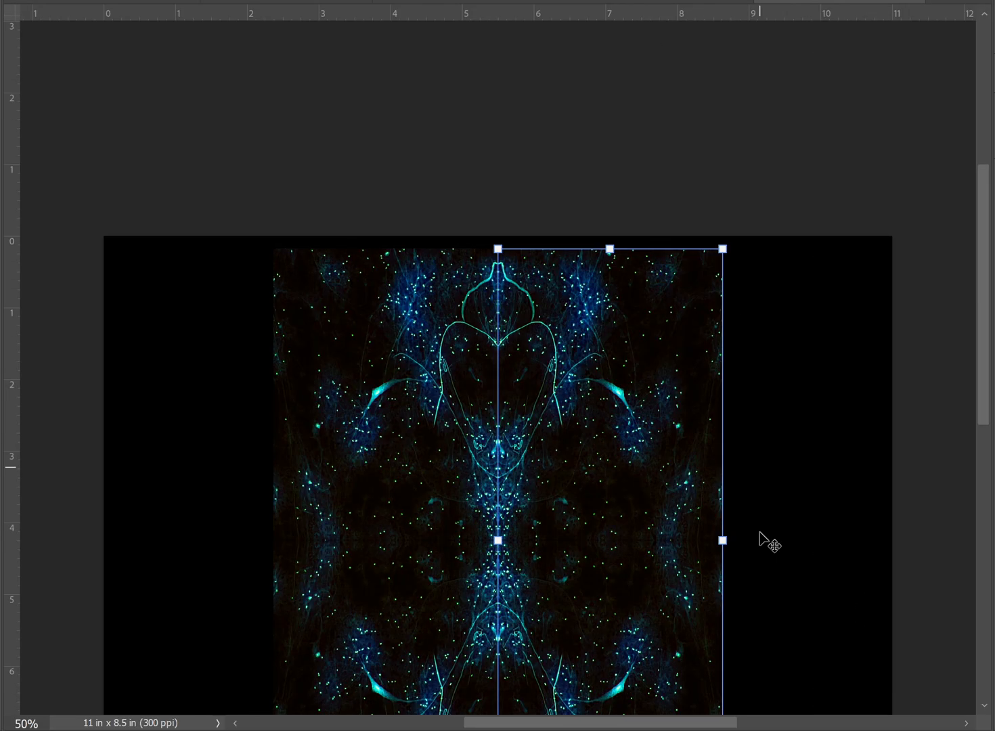
drag(986, 291, 988, 409)
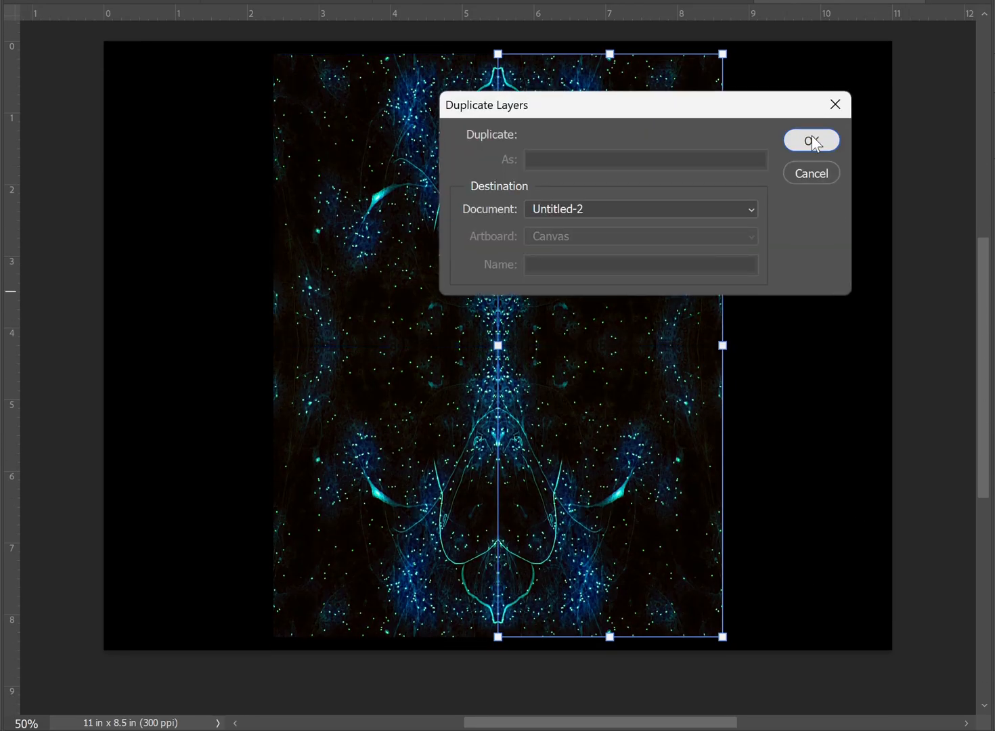
click(813, 140)
right_click(746, 495)
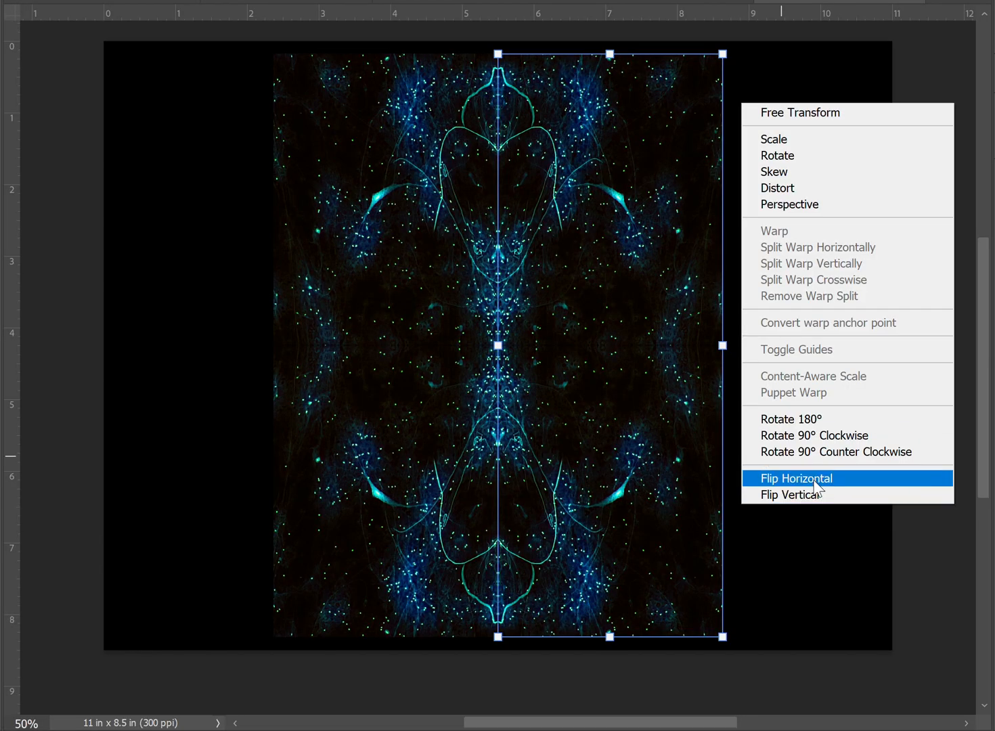
click(751, 479)
drag(626, 389, 847, 384)
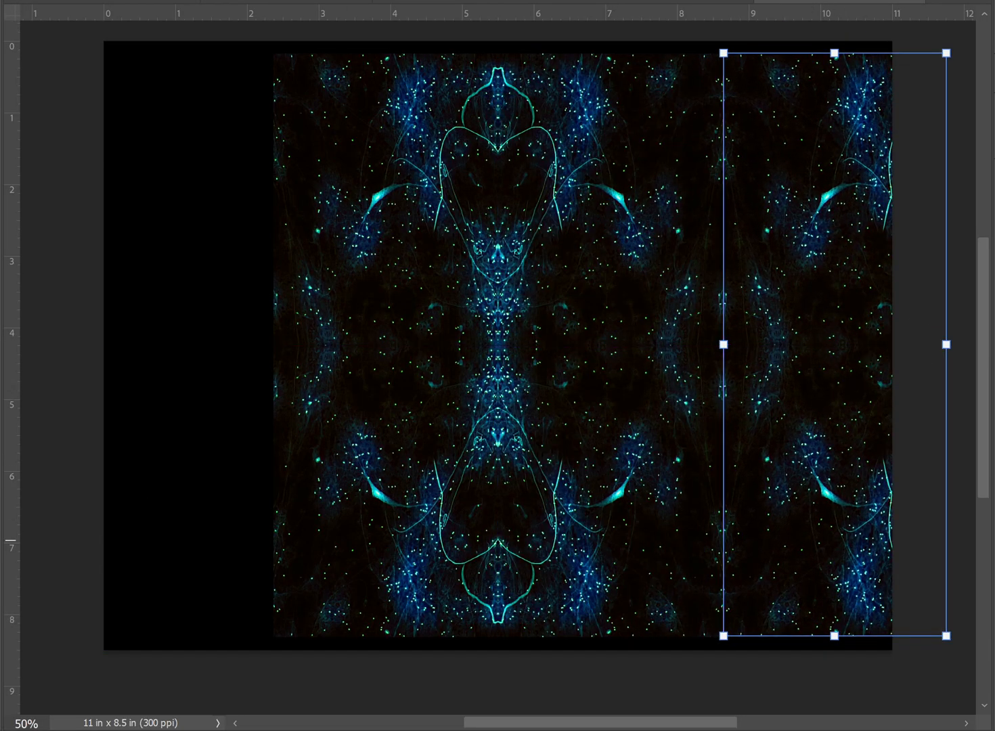
- Duplicate the left half of the central motif, flip the copy horizontally and place it against the original's left edge
drag(184, 63, 390, 562)
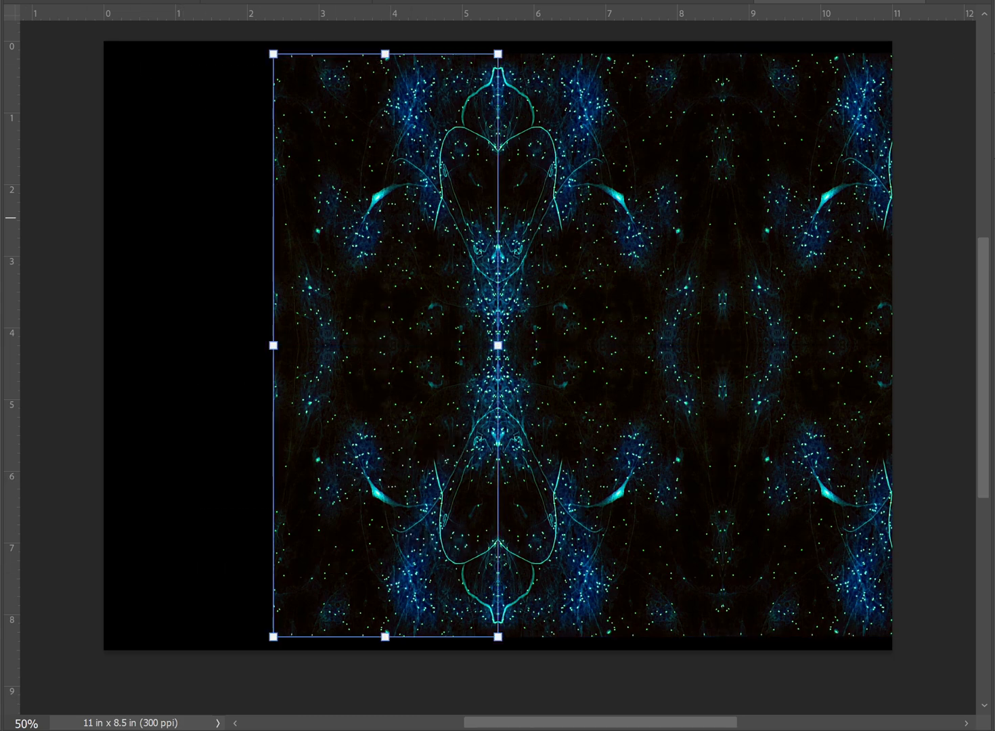
click(791, 128)
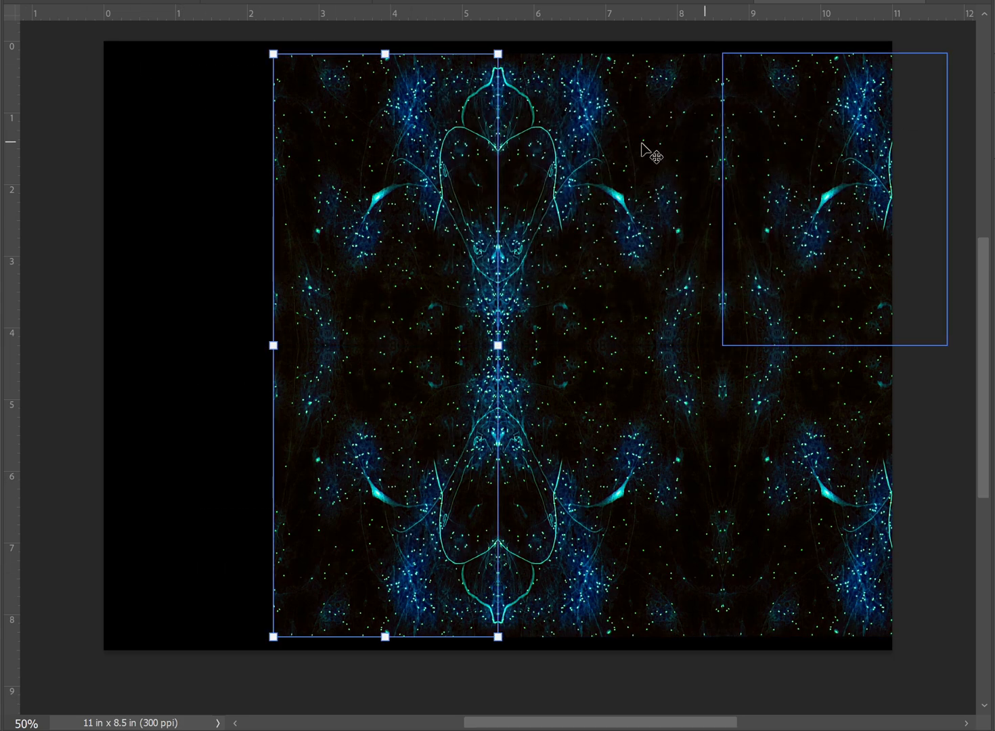
right_click(252, 137)
click(318, 513)
drag(420, 347, 199, 352)
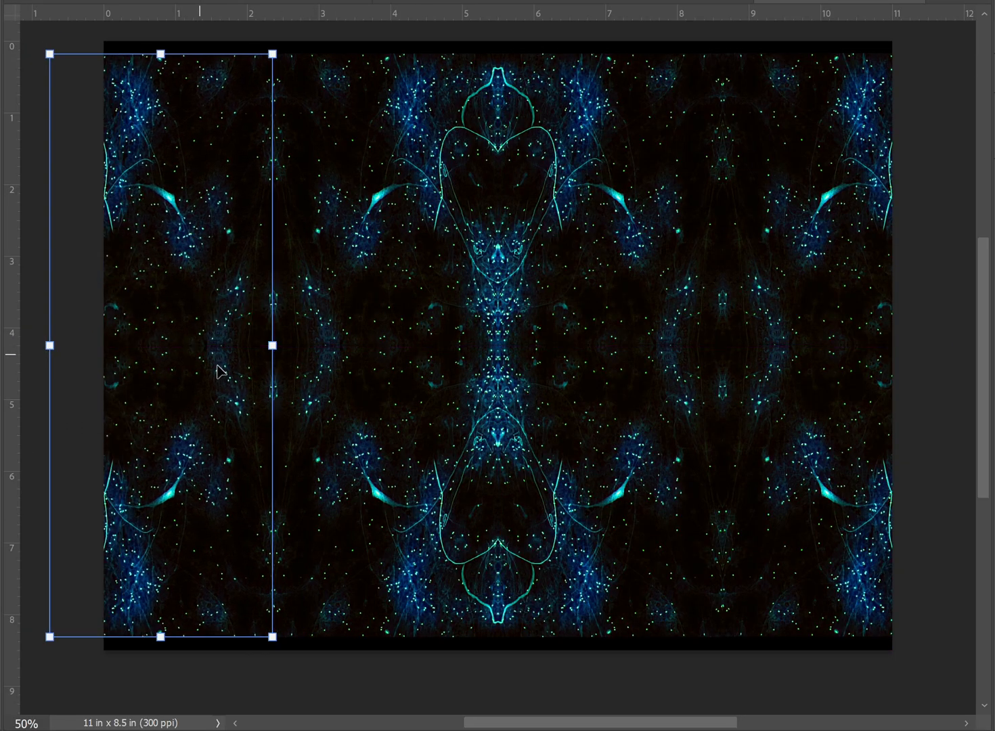
click(595, 671)
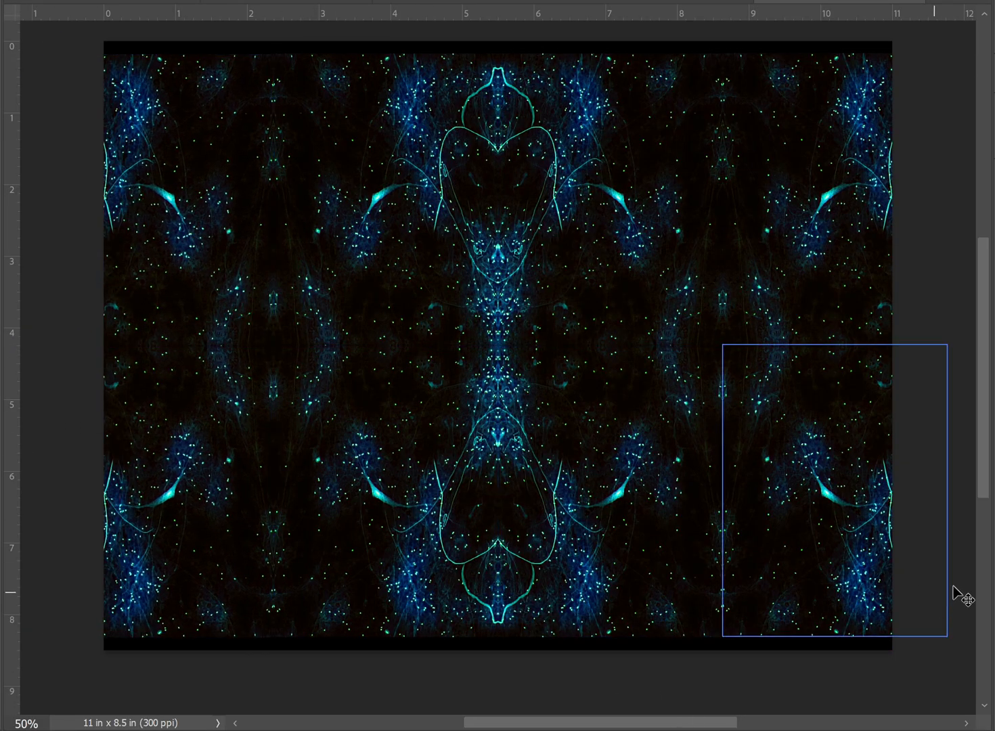
- Enlarge the small mirrored tile to about 5.9 in wide and center it on the canvas
click(994, 492)
key(alt+[)
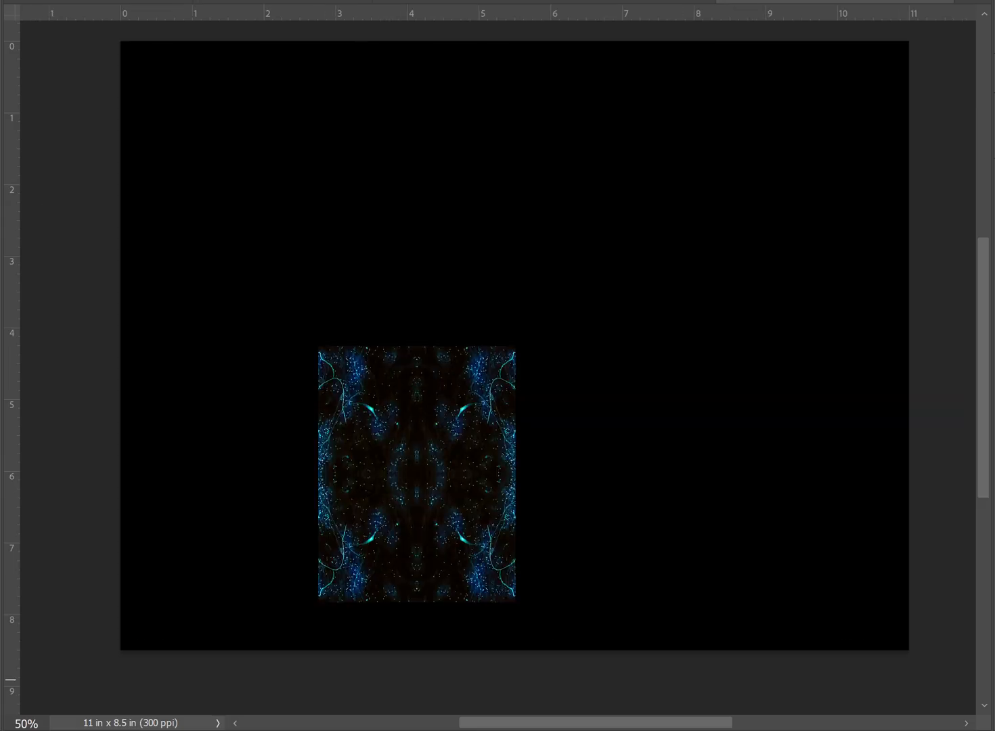
key(Delete)
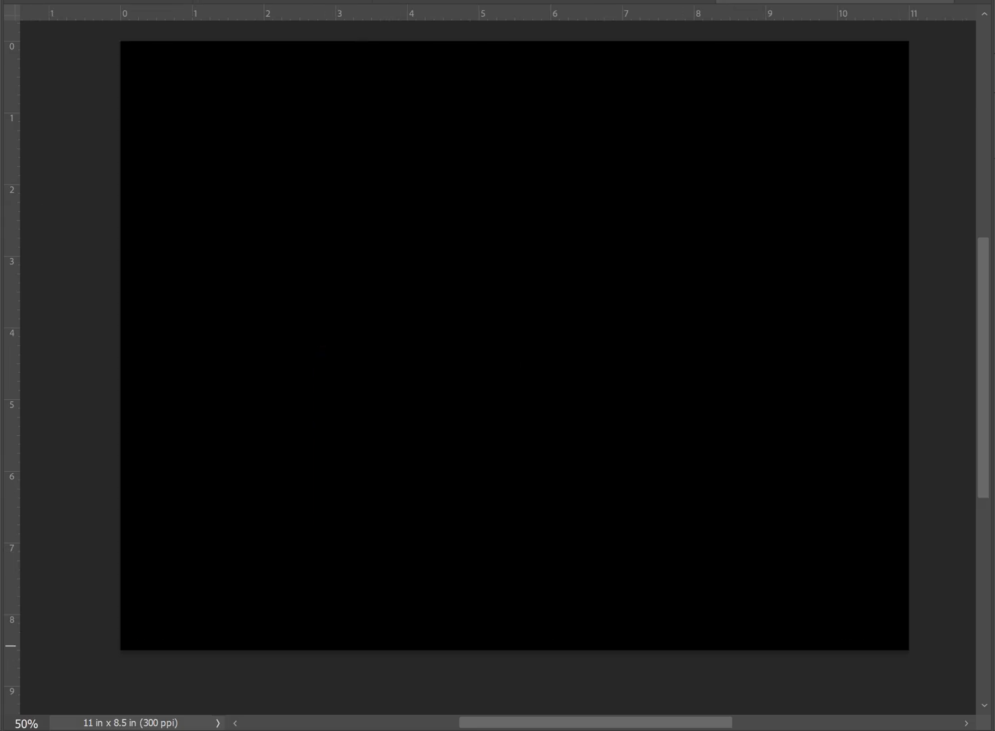
key(ctrl+z)
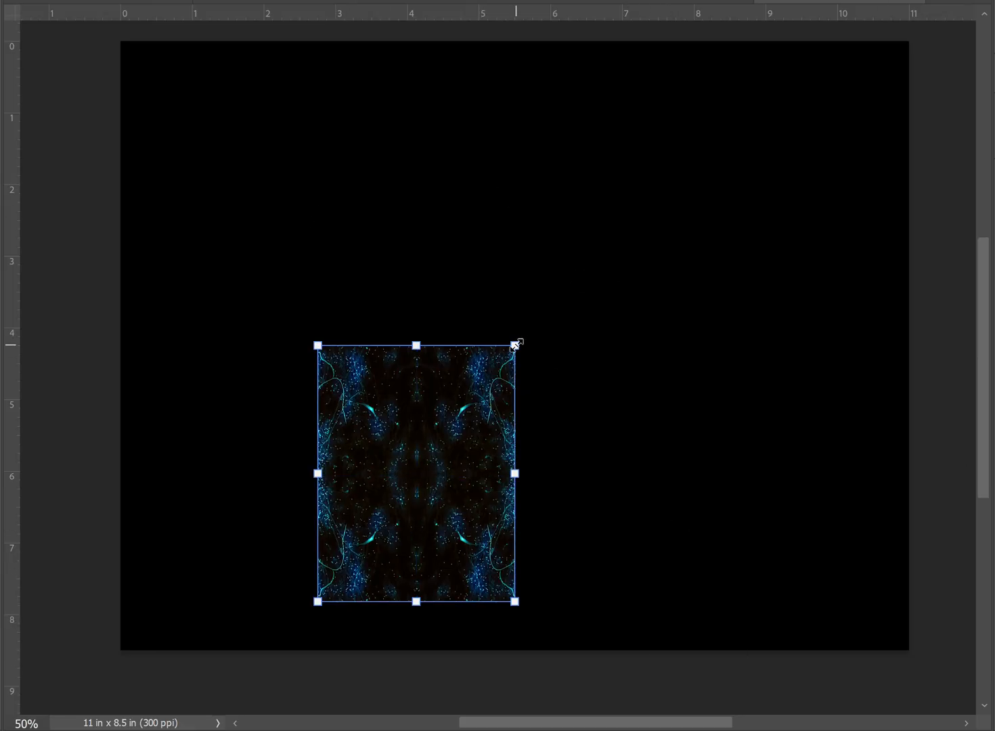
mouse_move(516, 345)
mouse_down()
mouse_move(785, 78)
mouse_move(522, 363)
mouse_move(509, 358)
mouse_up()
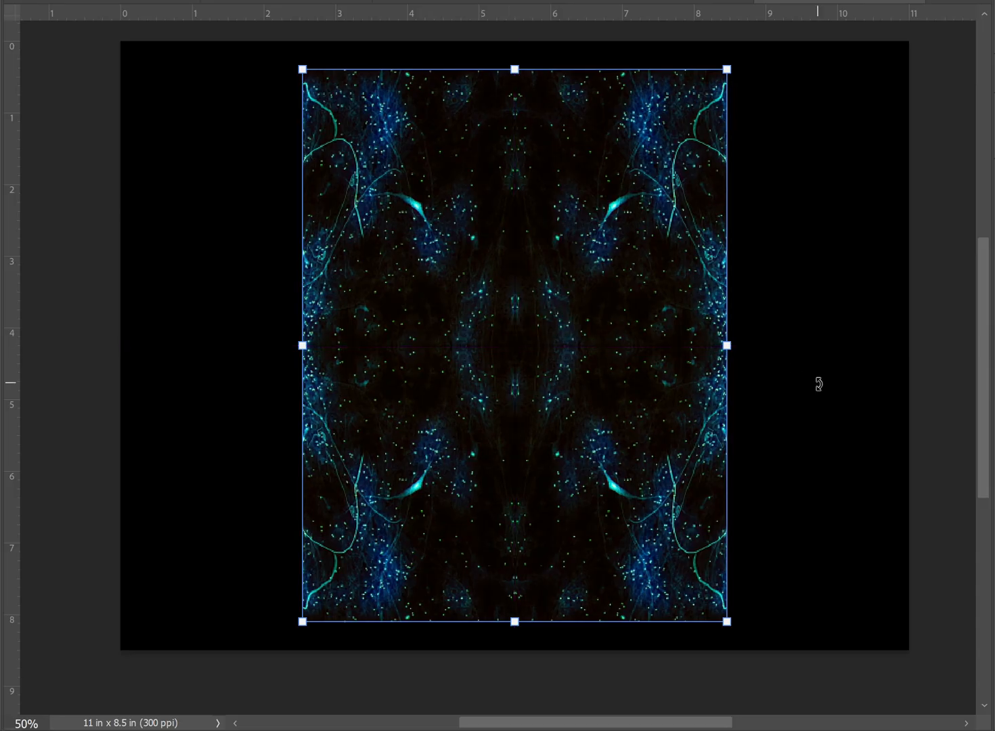
key(Return)
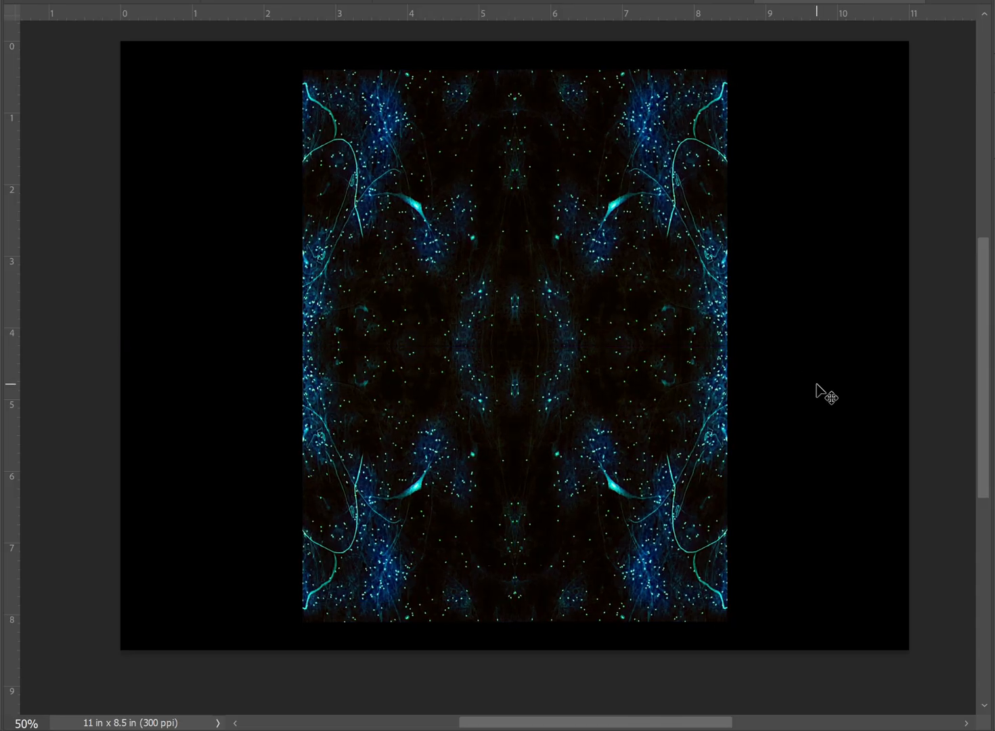
- Shift the whole enlarged tile right until its right edge sits at about 10.8 in on the horizontal ruler
drag(209, 80, 798, 522)
key(shift+Right)
key(shift+Right)
key(shift+Right)
key(shift+Right)
key(shift+Right)
key(shift+Right)
key(shift+Right)
key(shift+Right)
key(shift+Right)
key(shift+Right)
key(shift+Right)
key(shift+Right)
key(shift+Right)
key(shift+Right)
key(shift+Right)
key(shift+Right)
key(shift+Right)
key(shift+Right)
key(shift+Right)
key(shift+Right)
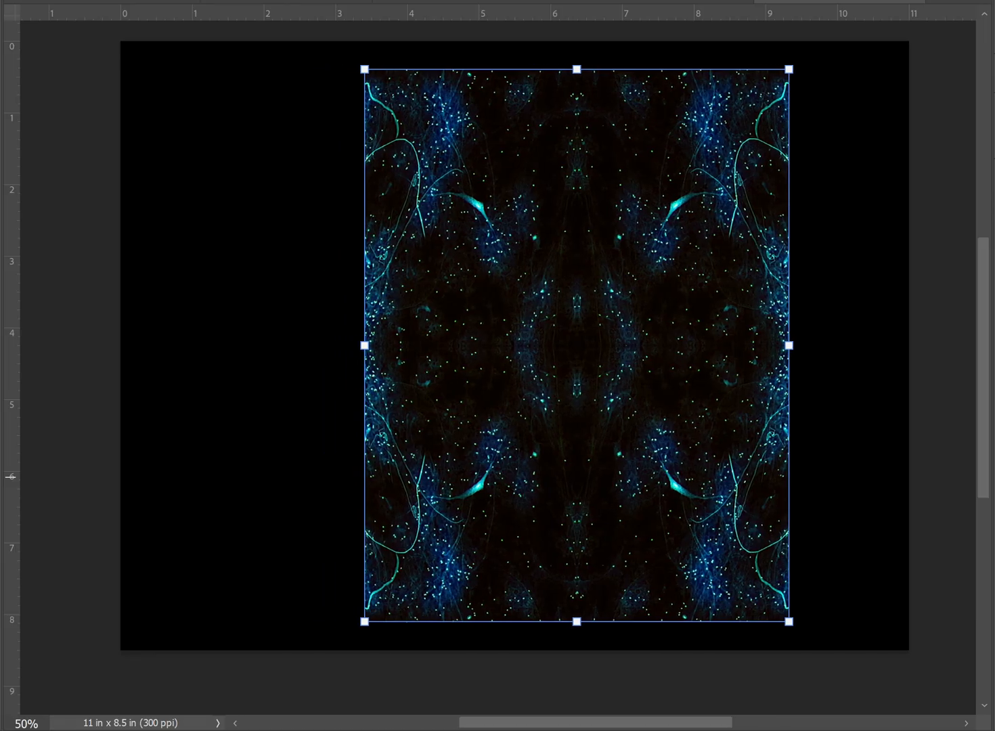
key(shift+Right)
key(shift+Right)
key(shift+Right)
key(shift+Right)
key(shift+Right)
key(shift+Right)
key(shift+Right)
key(shift+Right)
key(shift+Right)
key(shift+Right)
key(shift+Right)
key(shift+Right)
key(shift+Right)
key(shift+Right)
key(shift+Right)
key(shift+Right)
key(shift+Right)
key(shift+Right)
key(shift+Right)
key(shift+Right)
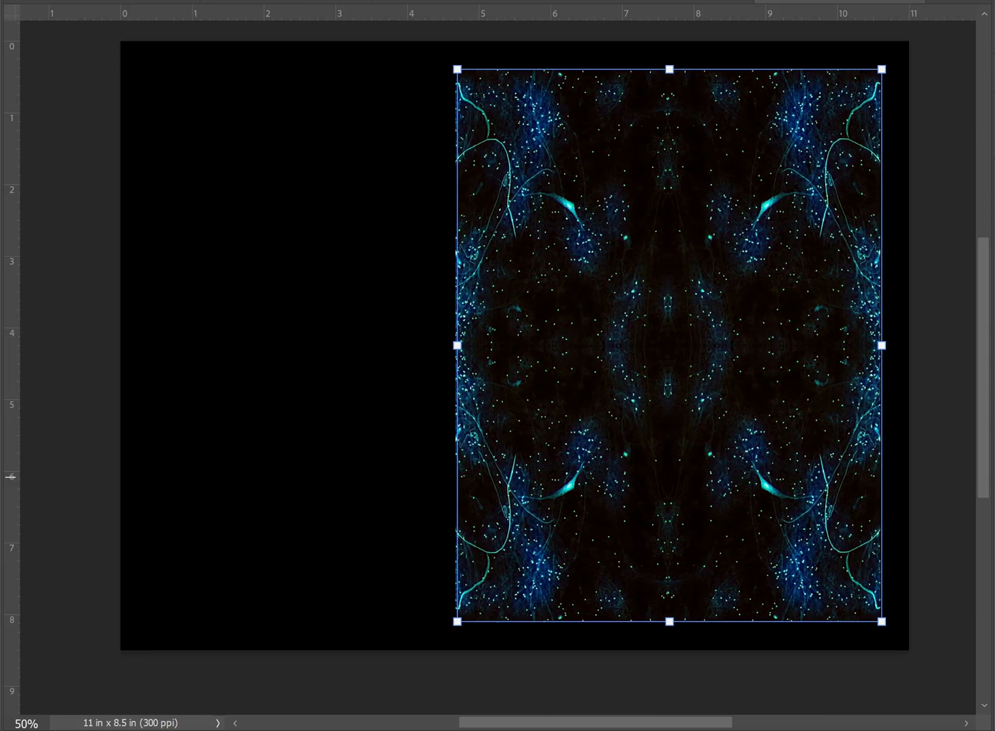
click(911, 688)
- Try to nudge the tile's right column leftwards until it meets the outer left edge of the other column
drag(907, 690, 827, 74)
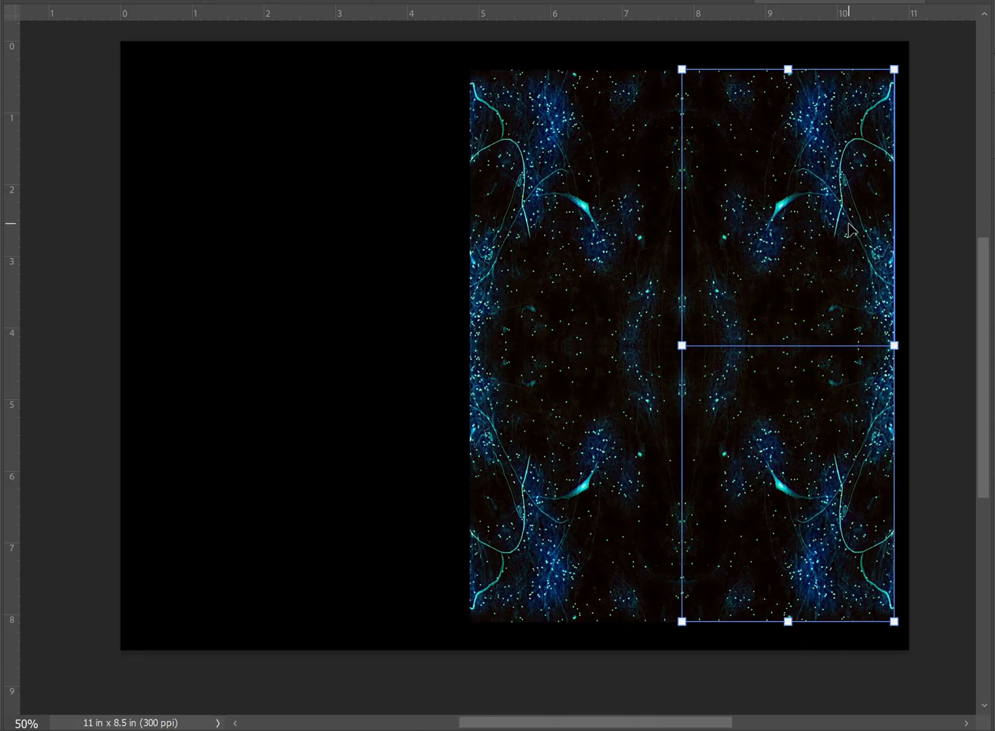
key(shift+Left)
key(shift+Left)
key(shift+Left)
key(shift+Left)
key(shift+Left)
key(shift+Left)
key(shift+Left)
key(shift+Left)
key(shift+Left)
key(shift+Left)
key(shift+Left)
key(shift+Left)
key(shift+Left)
key(shift+Left)
key(shift+Left)
key(shift+Left)
key(shift+Left)
key(shift+Left)
key(shift+Left)
key(shift+Left)
key(shift+Left)
key(shift+Left)
key(shift+Left)
key(shift+Left)
key(shift+Left)
key(shift+Left)
key(shift+Left)
key(shift+Left)
key(shift+Left)
key(shift+Left)
key(shift+Left)
key(shift+Left)
key(shift+Left)
key(shift+Left)
key(shift+Left)
key(shift+Left)
key(shift+Left)
key(shift+Left)
key(shift+Left)
key(shift+Left)
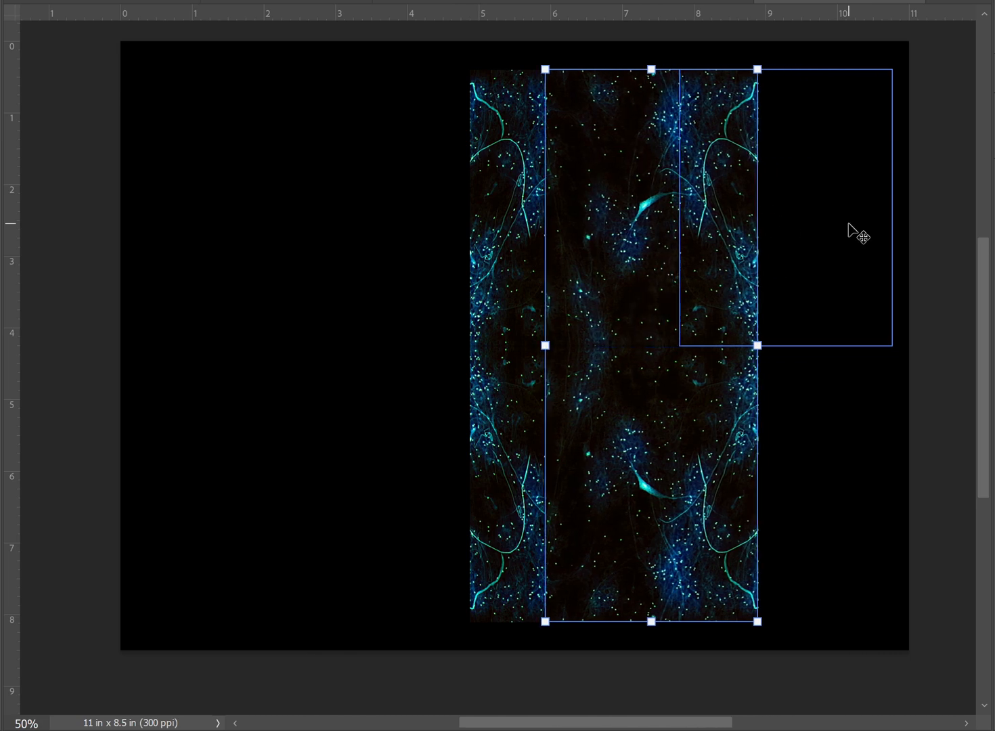
key(shift+Left)
key(shift+Left)
key(shift+Left)
key(shift+Left)
key(shift+Left)
key(shift+Left)
key(shift+Left)
key(shift+Left)
key(shift+Left)
key(shift+Left)
key(shift+Left)
key(shift+Left)
key(shift+Left)
key(shift+Left)
key(shift+Left)
key(shift+Left)
key(shift+Left)
key(shift+Left)
key(shift+Left)
key(shift+Left)
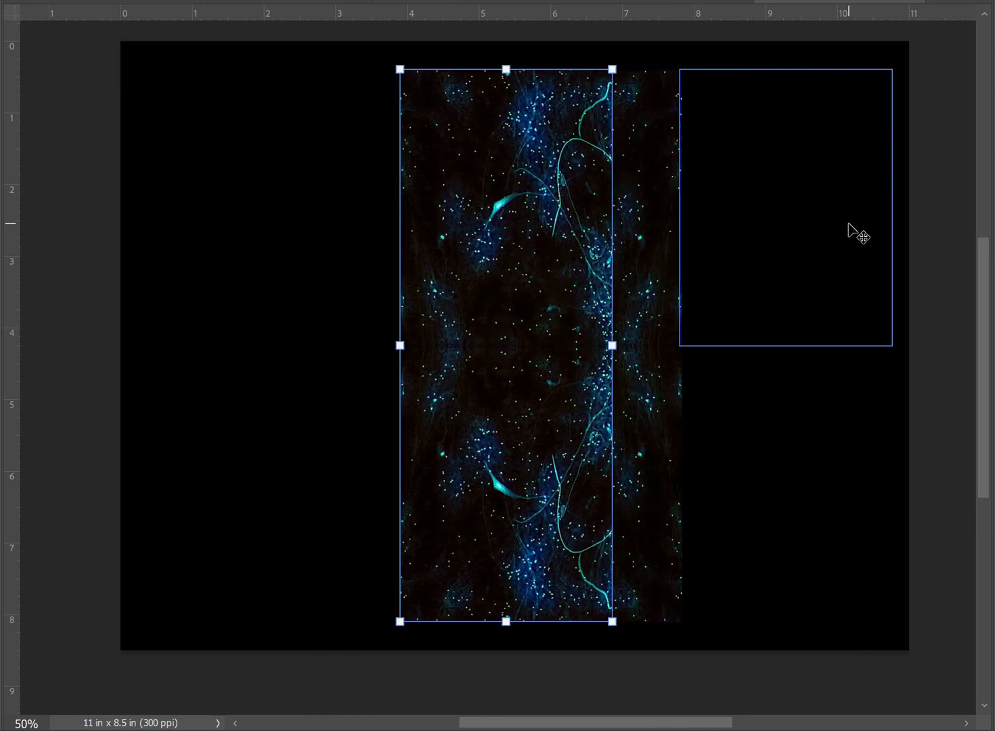
key(shift+Left)
key(shift+Left)
key(shift+Left)
key(shift+Left)
key(shift+Left)
key(shift+Left)
key(shift+Left)
key(shift+Left)
key(shift+Left)
key(shift+Left)
key(shift+Left)
key(shift+Left)
key(shift+Left)
key(shift+Left)
key(shift+Left)
key(shift+Left)
key(shift+Left)
key(shift+Left)
key(shift+Left)
key(shift+Left)
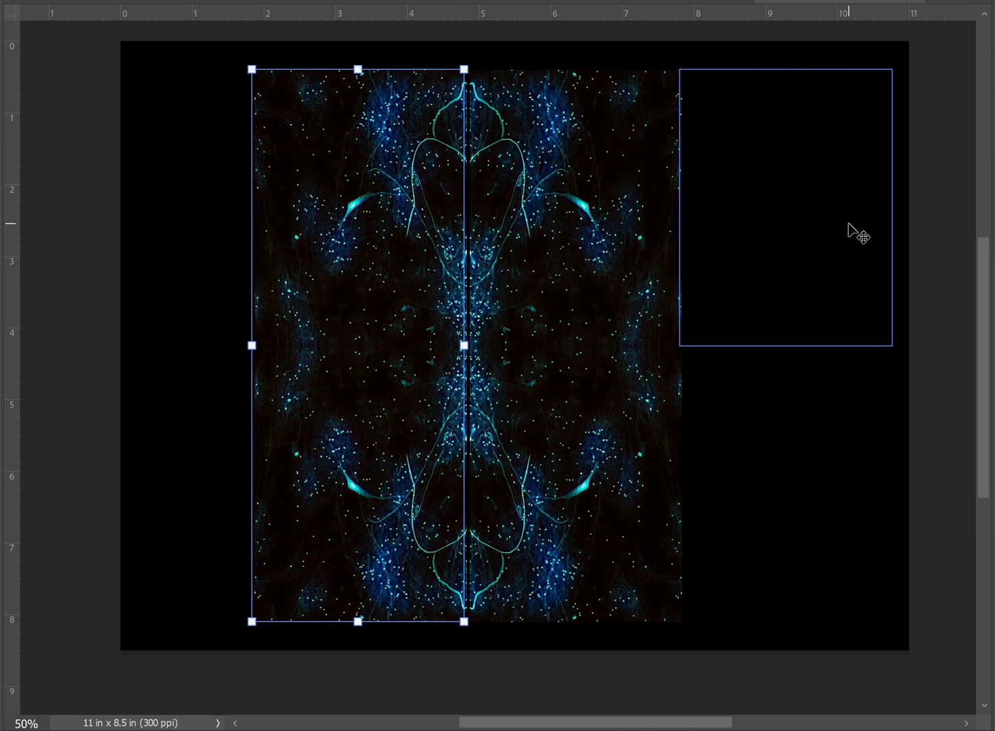
key(shift+Right)
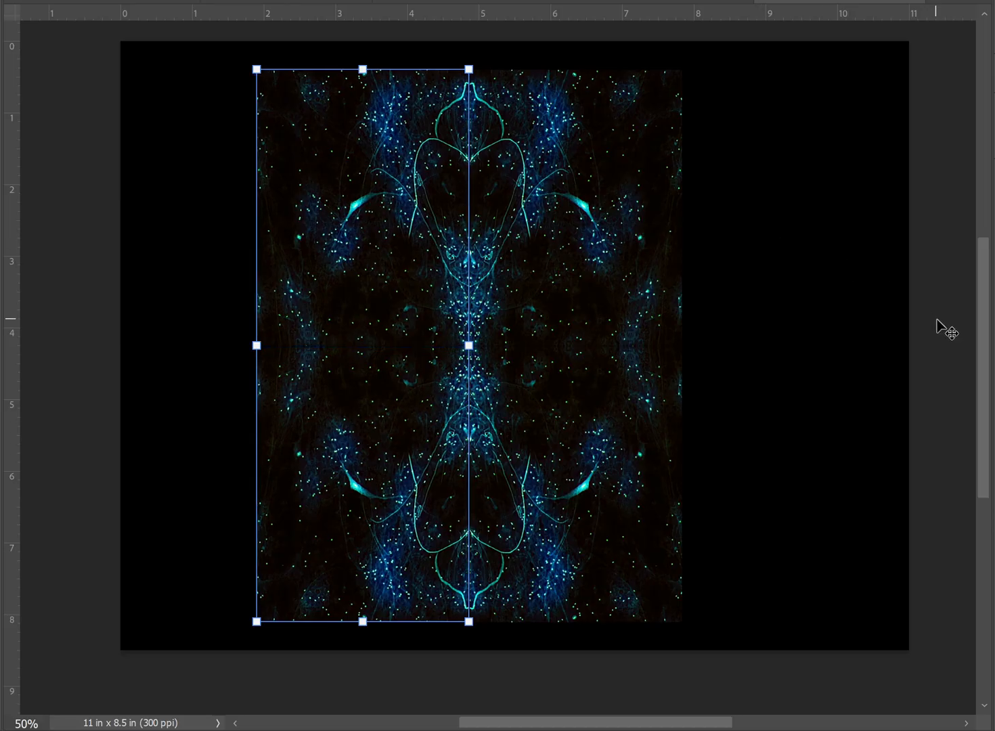
key(ctrl+z)
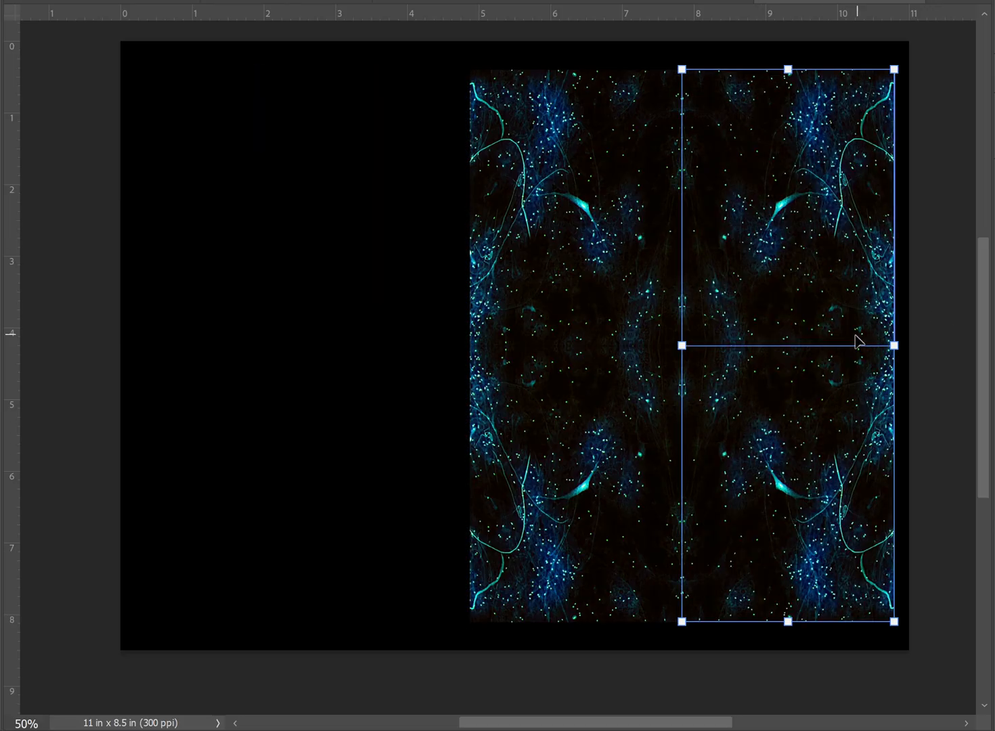
- Move the right column to the left column's outer edge and center the rejoined block on the canvas
drag(854, 334, 426, 333)
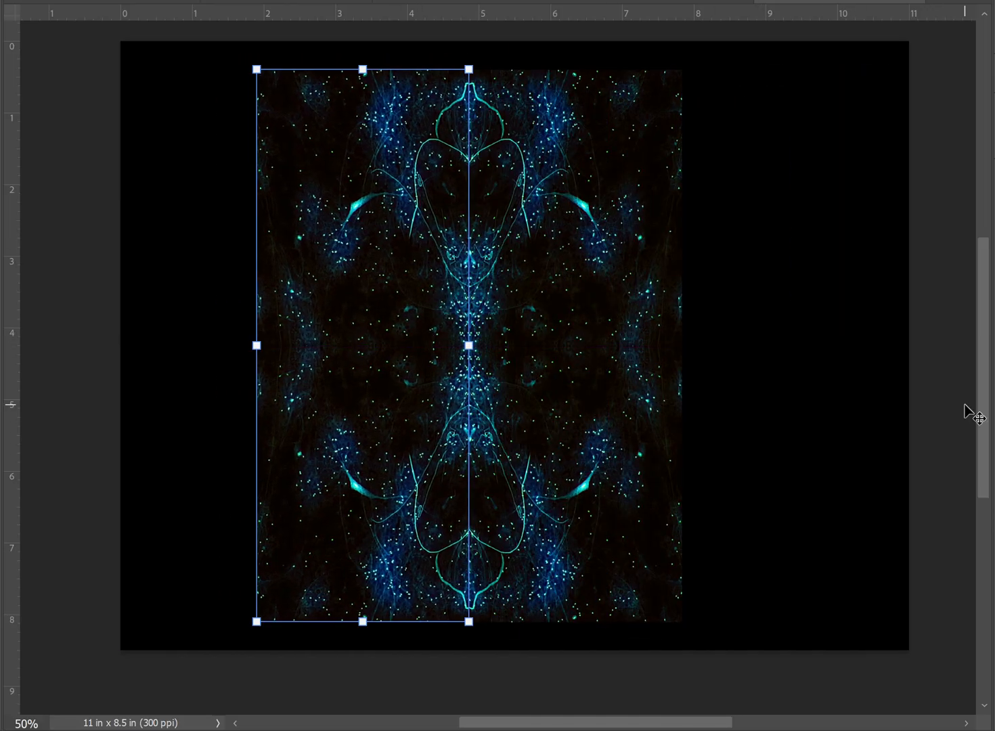
click(857, 417)
drag(861, 627, 116, 38)
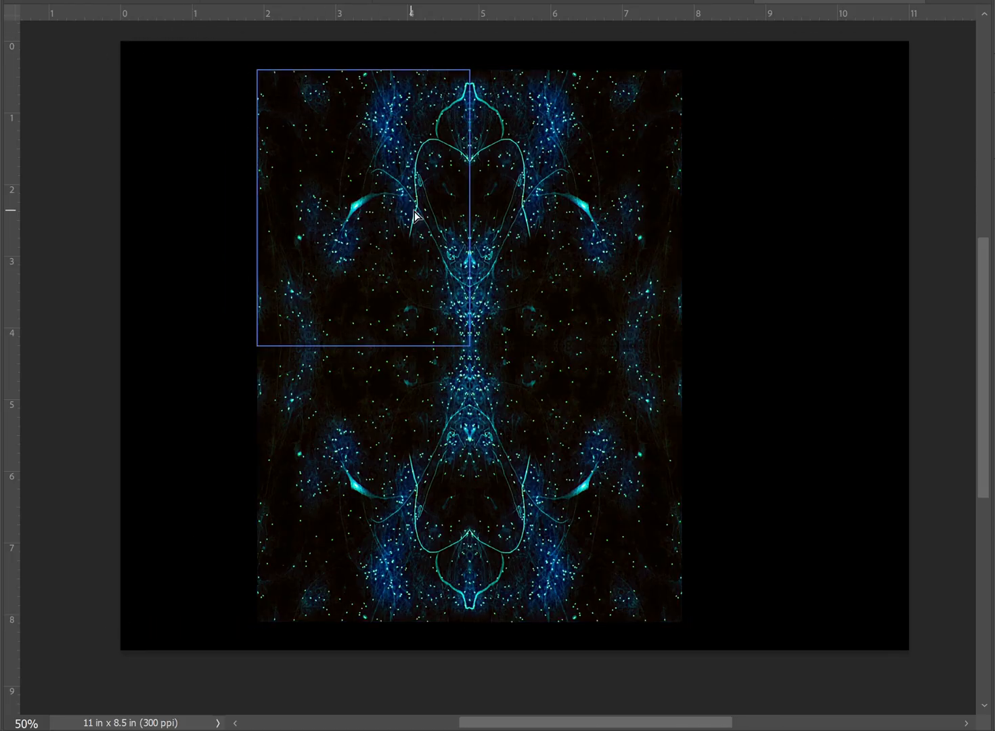
drag(412, 214, 459, 216)
click(854, 269)
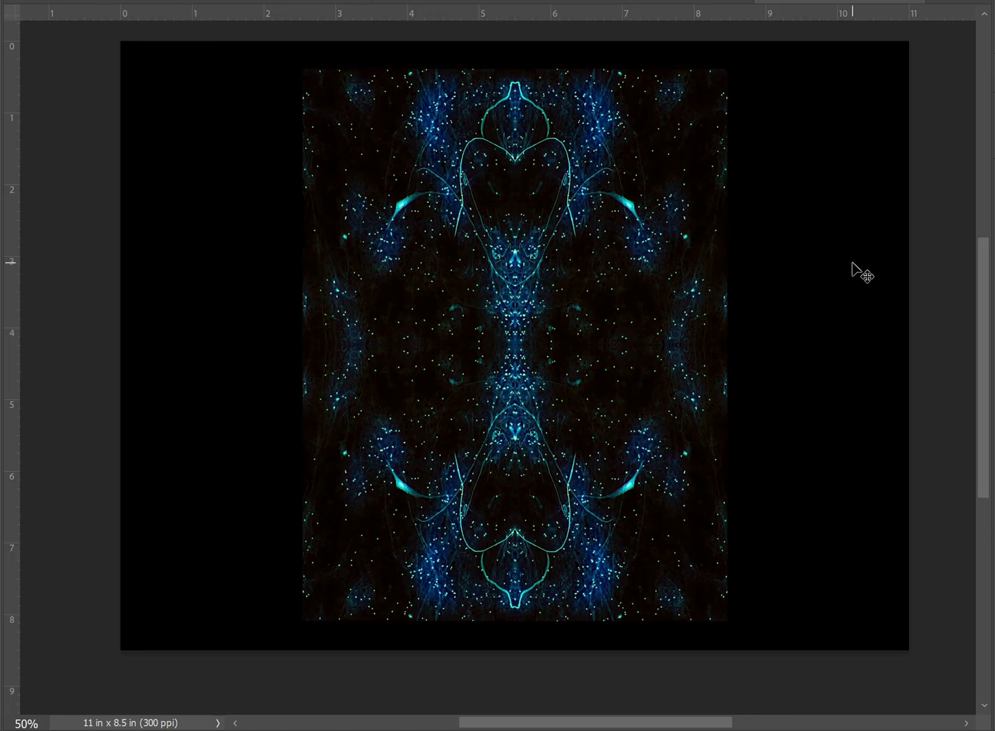
- Scale the tiled four-column pattern so it spans the canvas's full 11 in width
drag(779, 528, 397, 262)
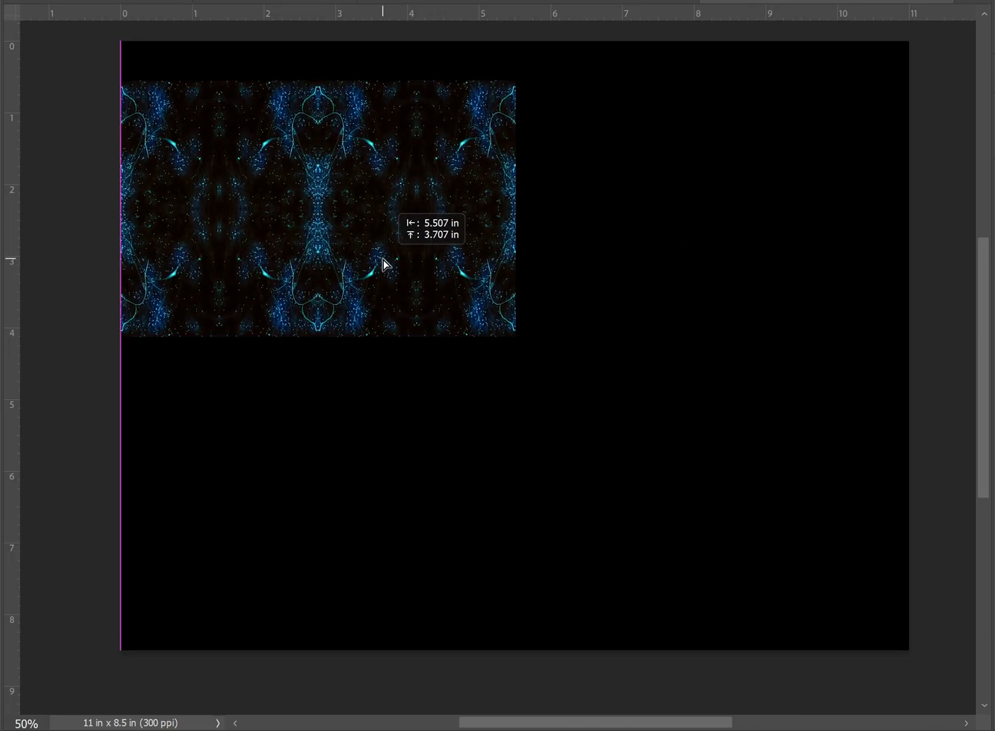
drag(516, 337, 912, 595)
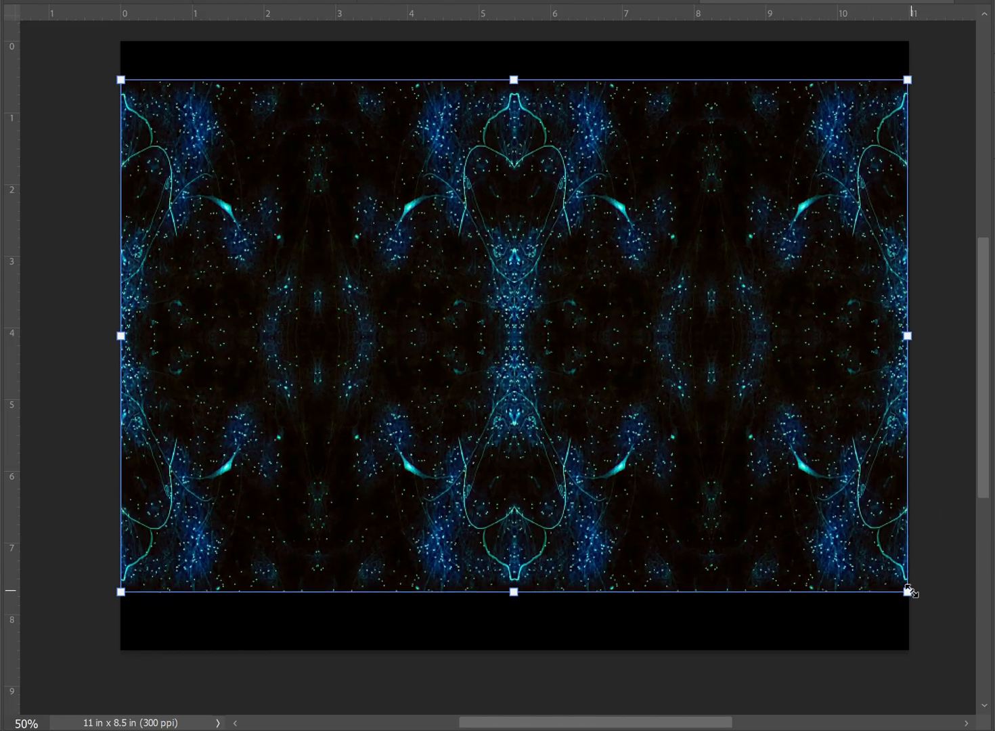
click(936, 641)
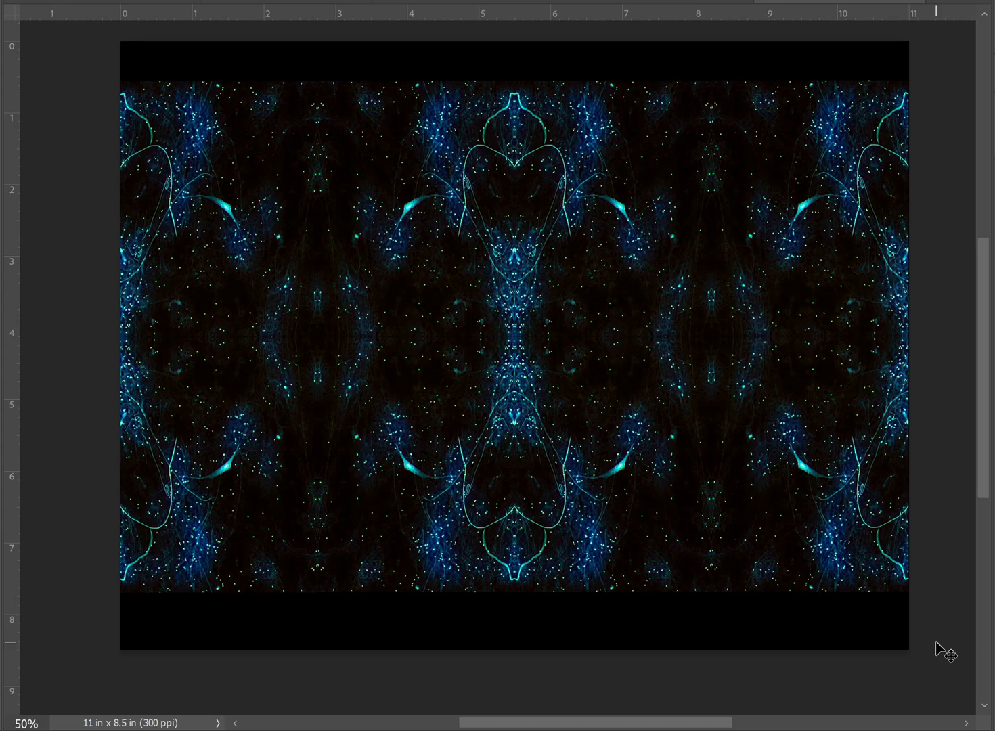
- Complete the two-by-two tiling and scale it to about 6.1 in wide against the left edge of the canvas's upper half
key(Delete)
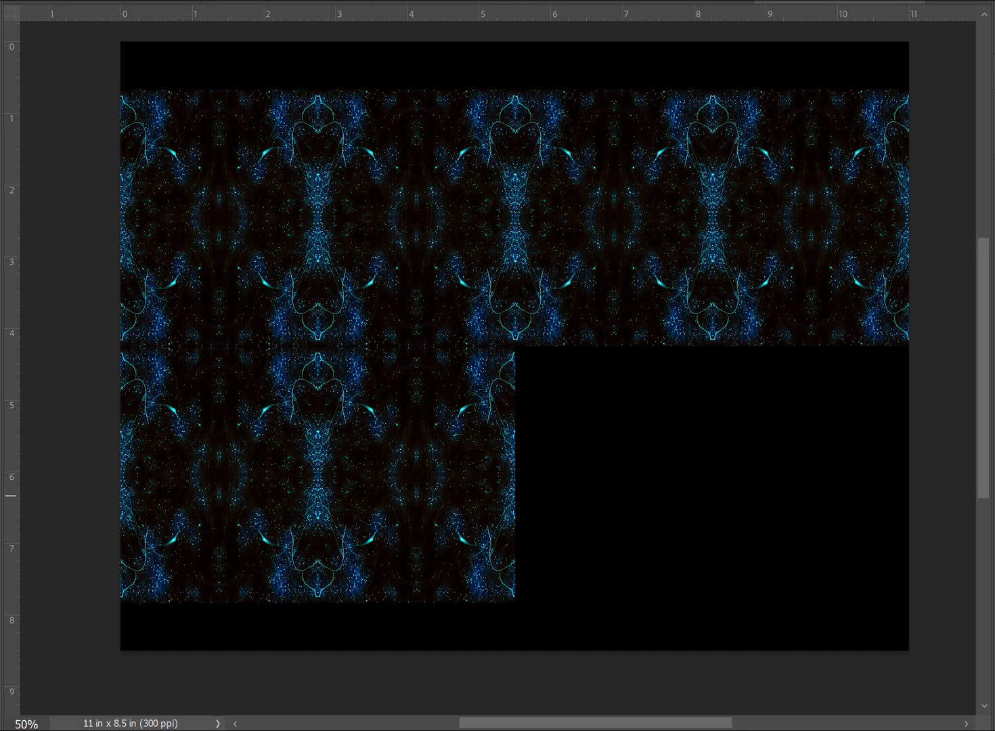
drag(945, 667, 467, 295)
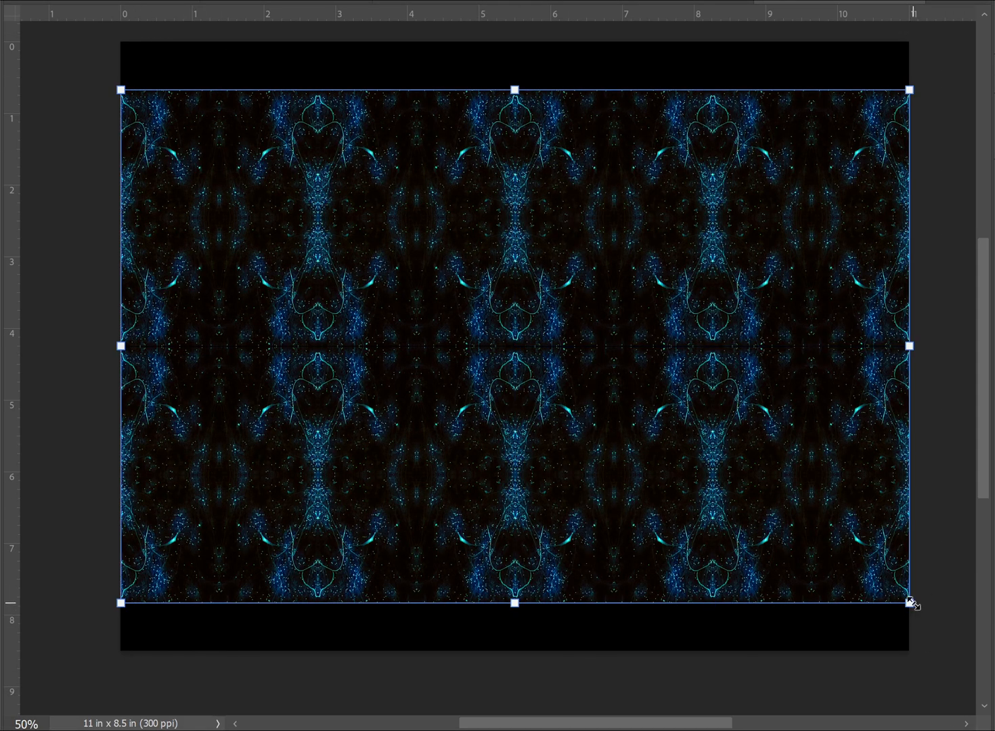
drag(910, 602, 559, 368)
drag(442, 308, 439, 280)
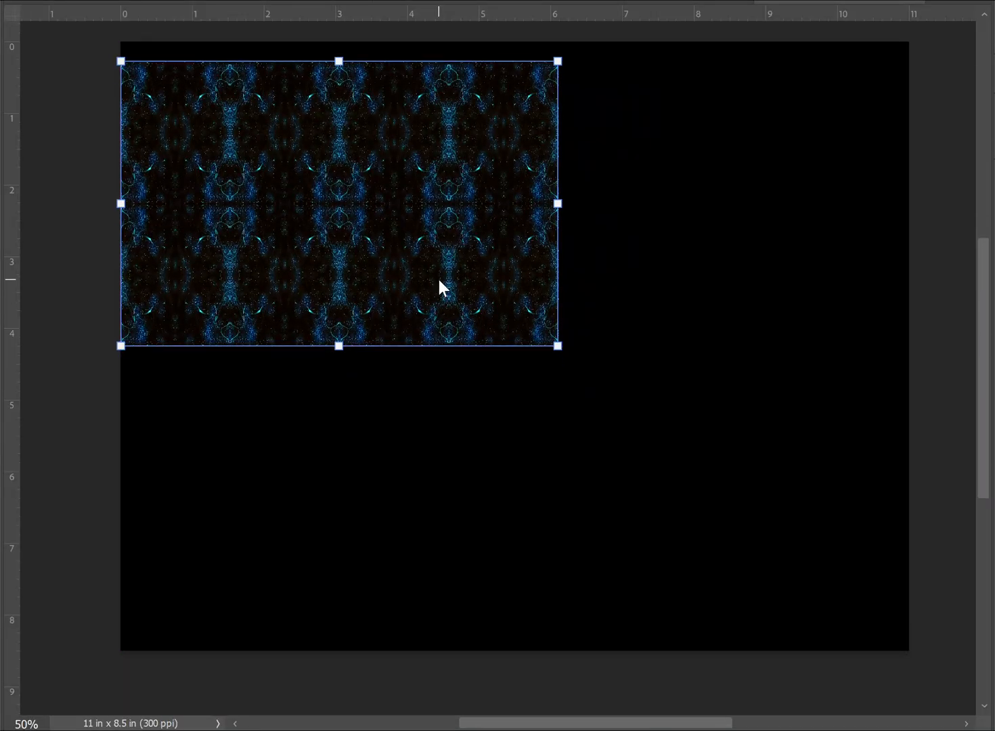
- Rotate the tiled block 90° clockwise and align it with the canvas's left edge, centered vertically
right_click(438, 280)
key(Escape)
right_click(589, 373)
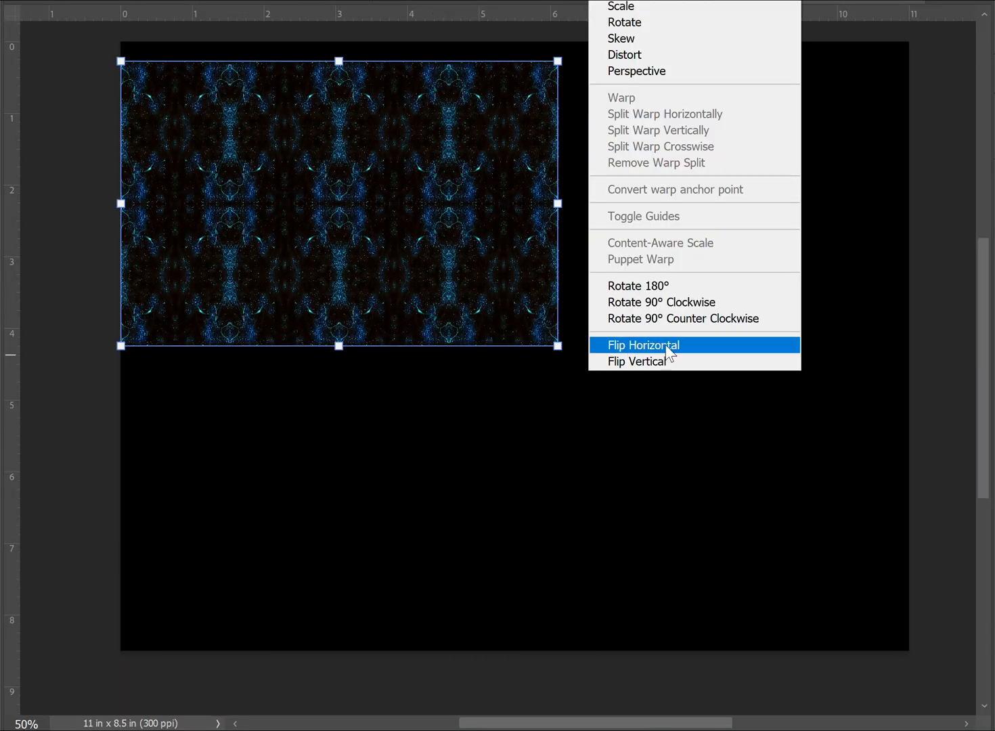
click(676, 299)
drag(379, 265, 306, 374)
- Duplicate the whole rotated block and place the copy against the original's right edge
click(994, 479)
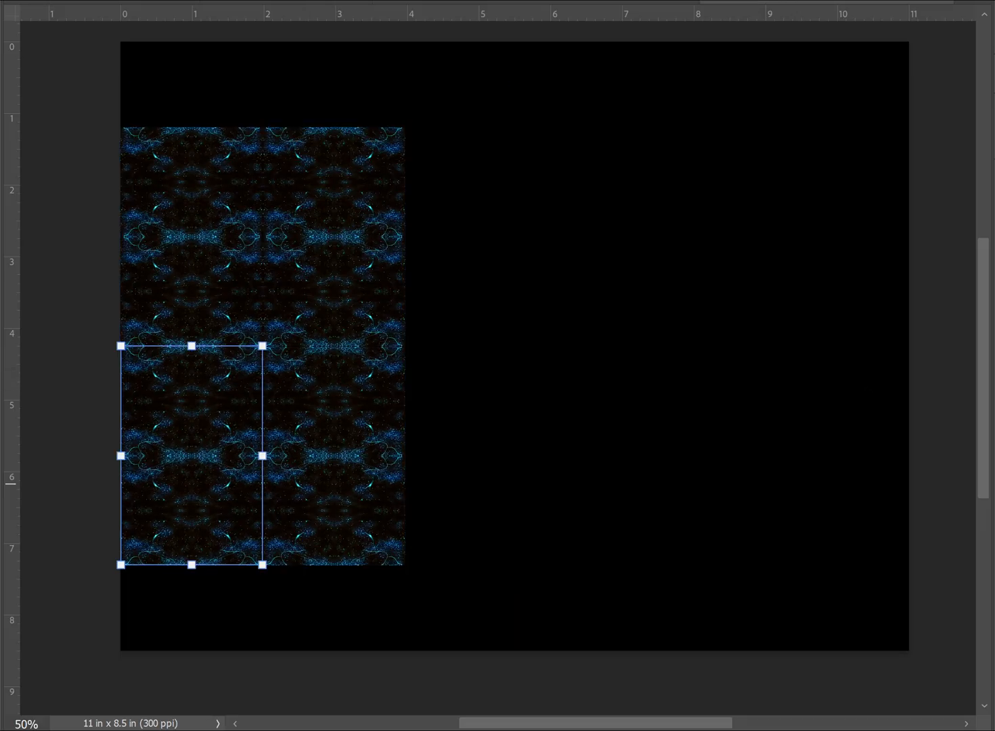
shift+click(994, 587)
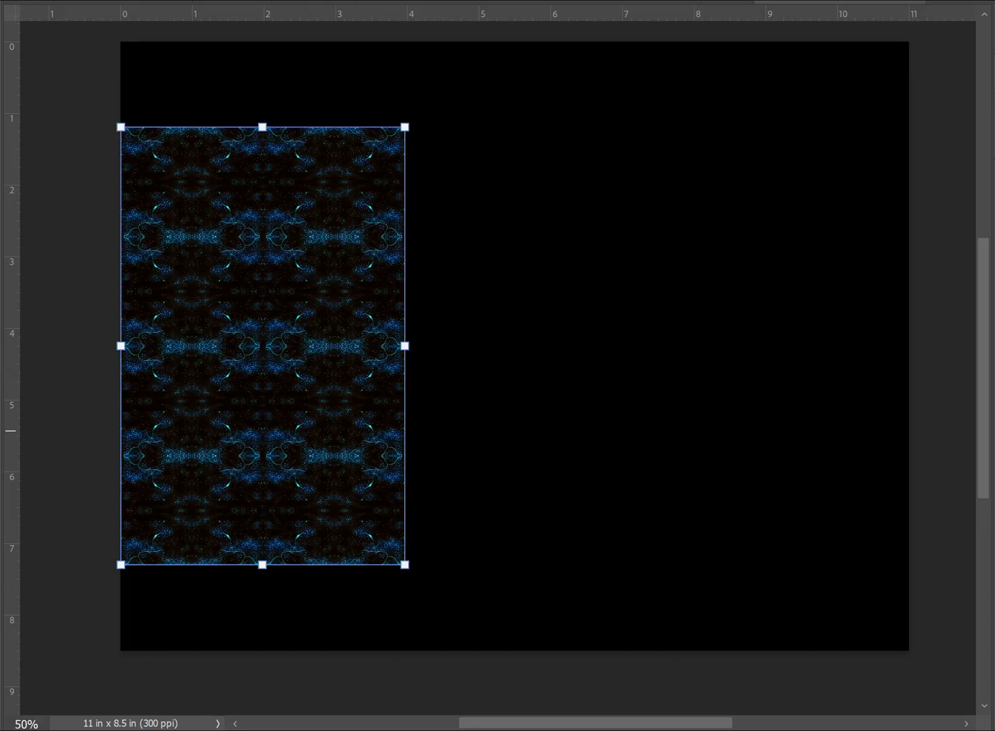
click(809, 140)
drag(269, 336, 555, 340)
- Duplicate the pattern's last column, about 2 in wide, and place the copy against its right edge as a fifth column
click(815, 508)
drag(769, 628, 616, 102)
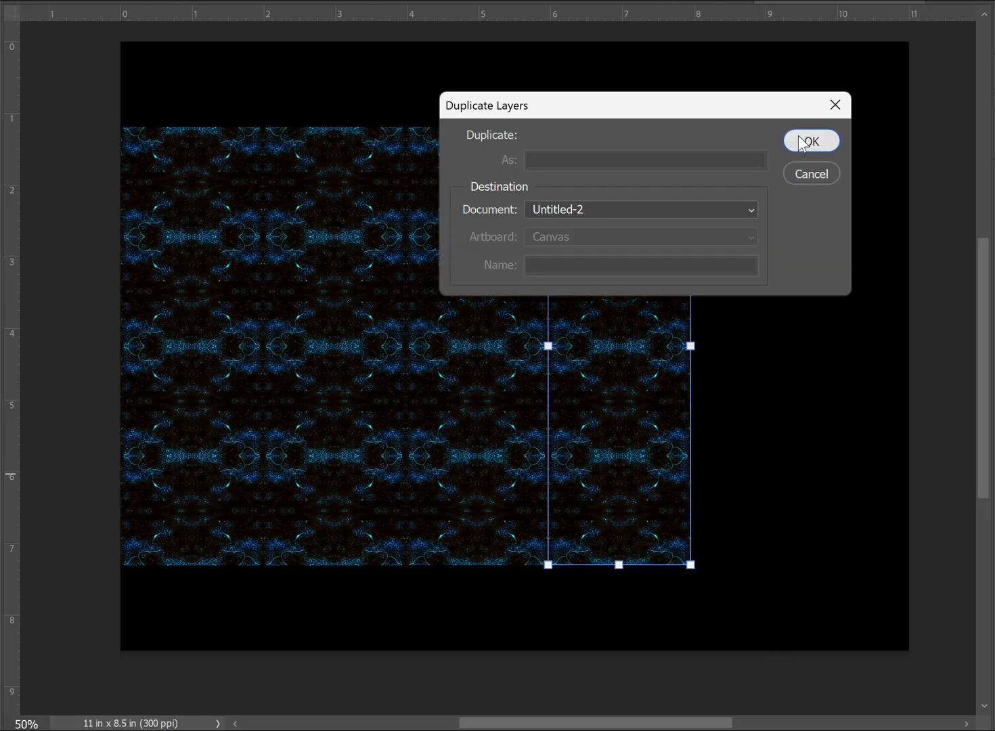
click(806, 142)
drag(637, 297, 778, 292)
click(882, 562)
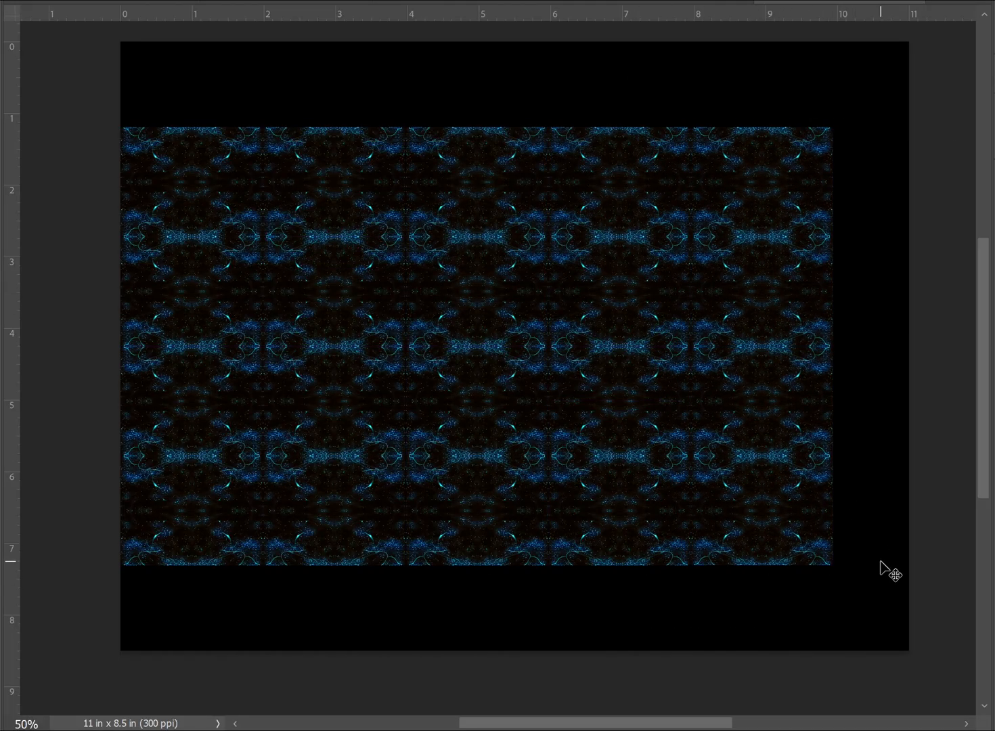
- Center the complete five-column pattern horizontally on the canvas
drag(877, 599, 102, 117)
drag(350, 252, 381, 245)
click(701, 650)
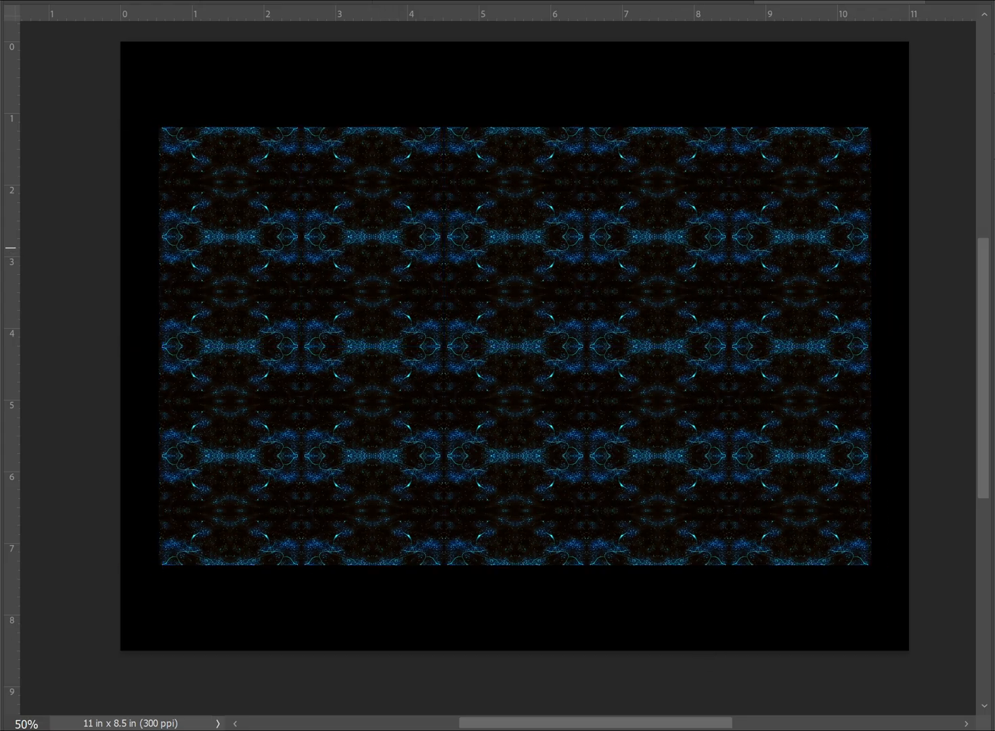